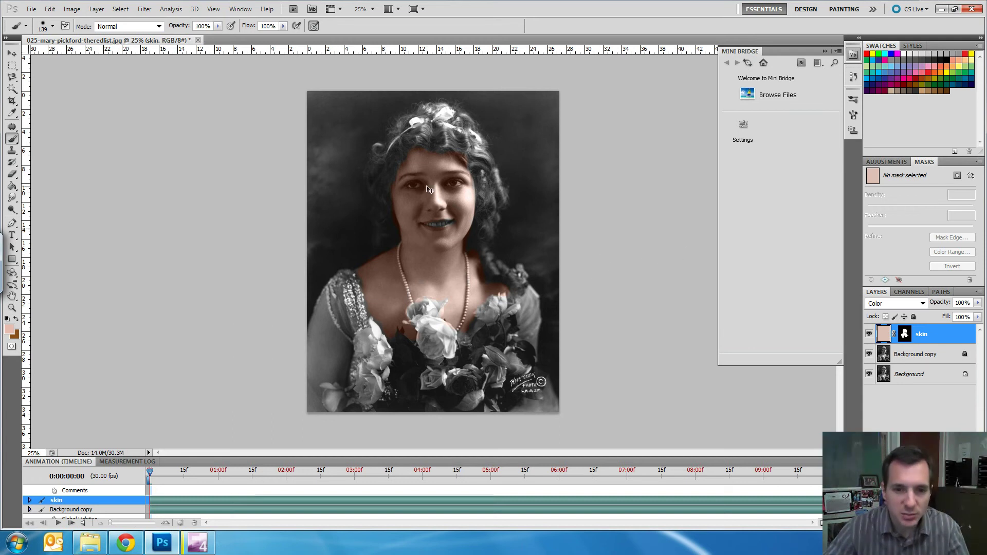
- Zoom into the face and erase the brown skin tint off the hairline with a 14%-flow Eraser
{"action": "scroll", "coordinate": [441, 182], "scroll_direction": "up", "scroll_amount": 5}
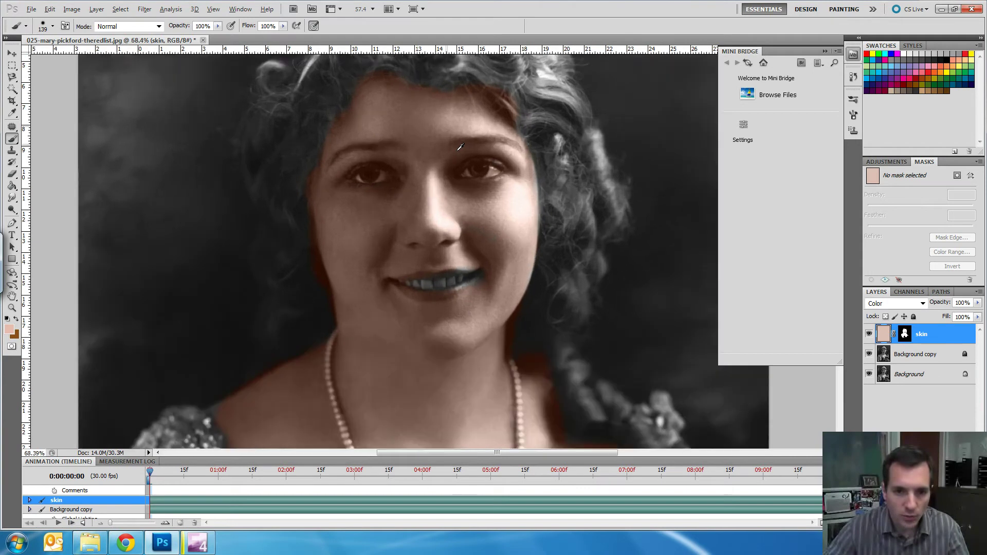
{"action": "scroll", "coordinate": [465, 149], "scroll_direction": "up", "scroll_amount": 2}
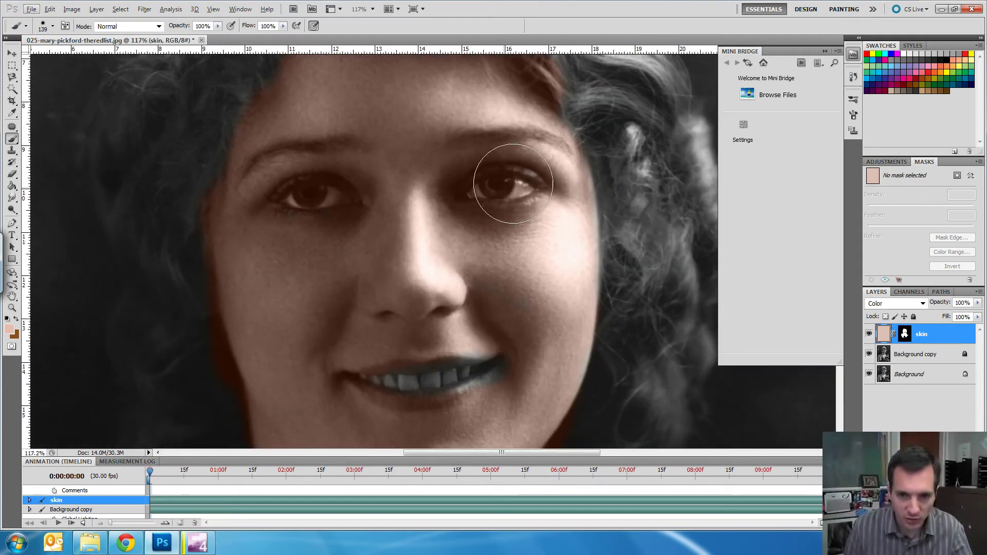
{"action": "left_click", "coordinate": [12, 175]}
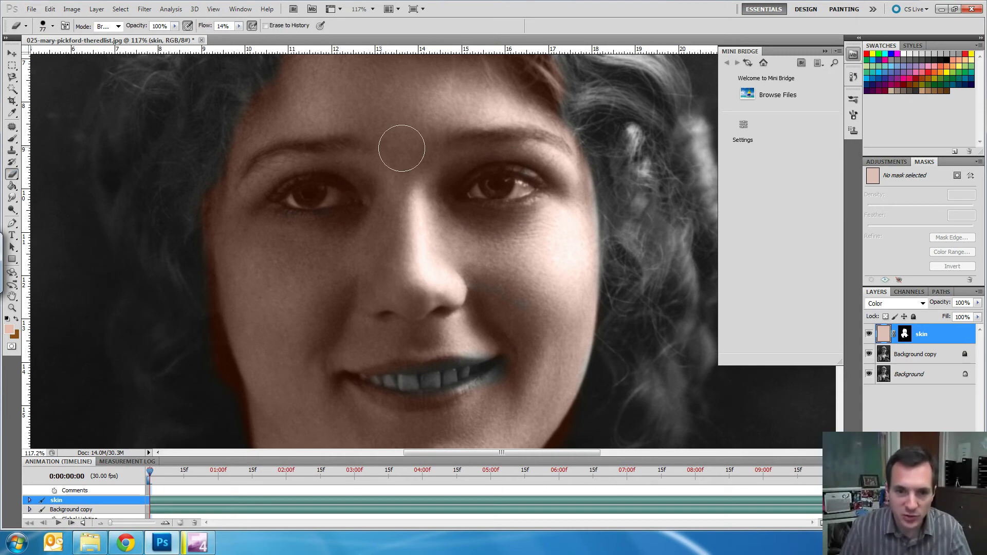
{"action": "mouse_move", "coordinate": [506, 196]}
{"action": "left_mouse_down"}
{"action": "mouse_move", "coordinate": [543, 212]}
{"action": "mouse_move", "coordinate": [624, 205]}
{"action": "mouse_move", "coordinate": [670, 238]}
{"action": "mouse_move", "coordinate": [587, 184]}
{"action": "left_mouse_up"}
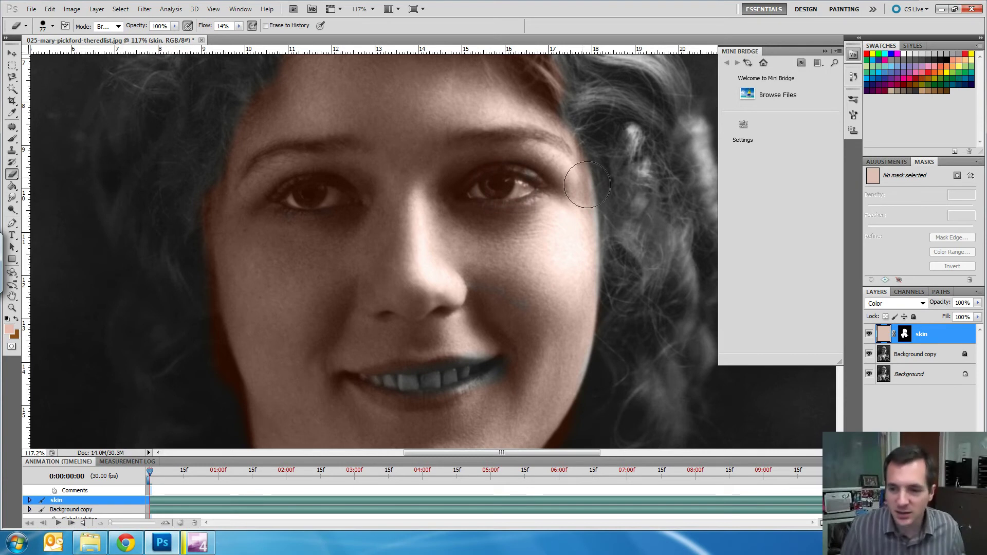
{"action": "left_click", "coordinate": [901, 336]}
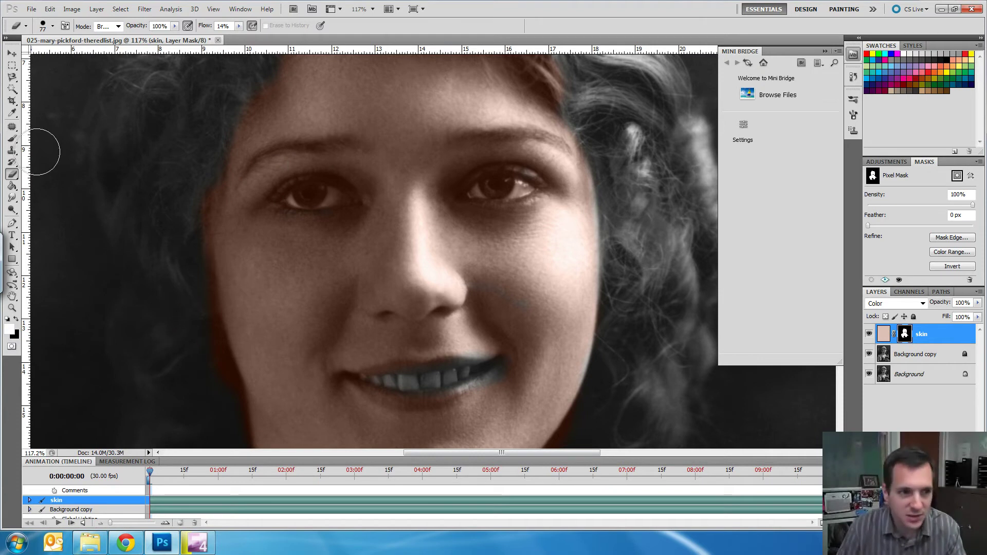
- Paint black with a 70 px brush over the right and left irises on the skin mask
{"action": "left_click", "coordinate": [12, 138]}
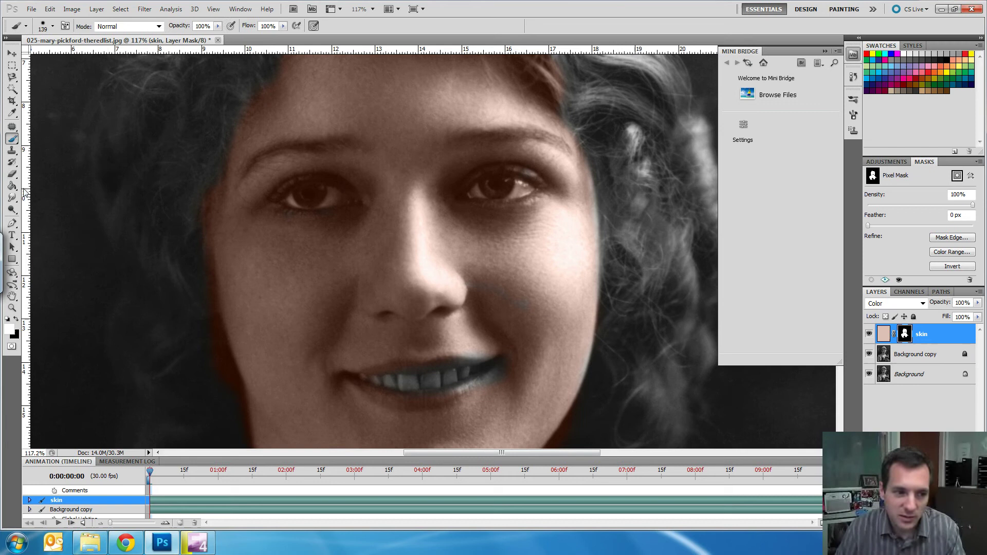
{"action": "left_click", "coordinate": [19, 321]}
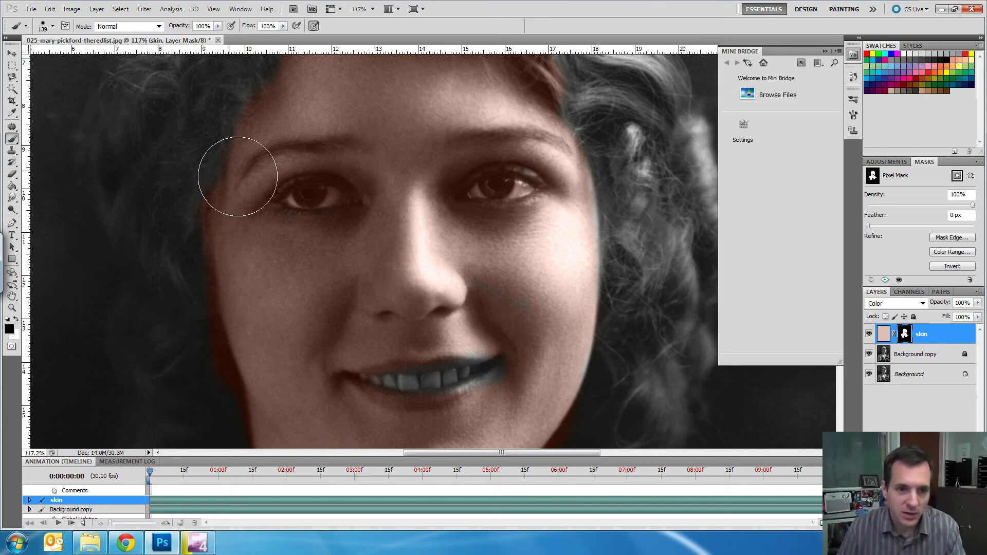
{"action": "right_click", "coordinate": [284, 173]}
{"action": "left_click_drag", "start_coordinate": [344, 193], "coordinate": [329, 194]}
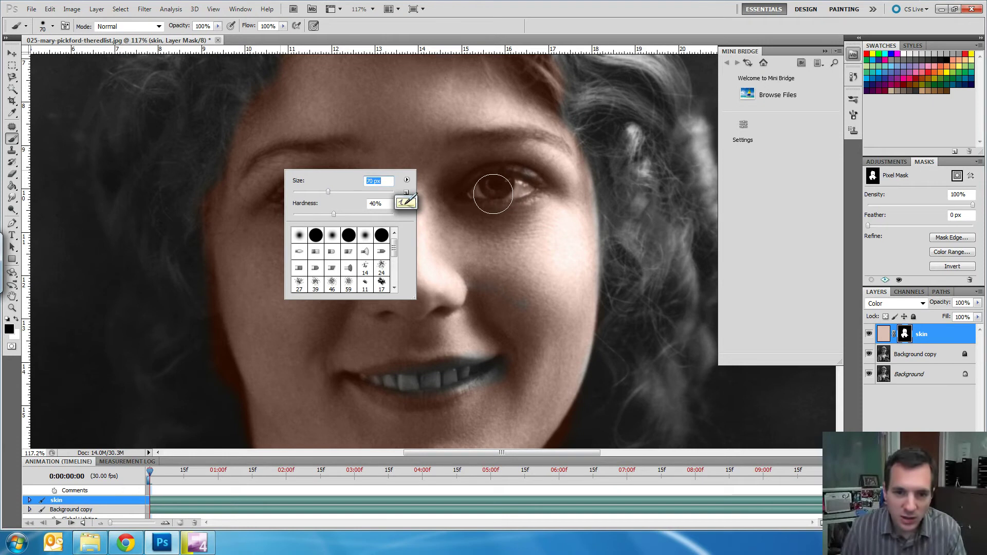
{"action": "left_click", "coordinate": [501, 197]}
{"action": "mouse_move", "coordinate": [500, 194]}
{"action": "left_mouse_down"}
{"action": "mouse_move", "coordinate": [487, 190]}
{"action": "mouse_move", "coordinate": [508, 186]}
{"action": "mouse_move", "coordinate": [474, 191]}
{"action": "mouse_move", "coordinate": [524, 188]}
{"action": "mouse_move", "coordinate": [481, 186]}
{"action": "left_mouse_up"}
{"action": "mouse_move", "coordinate": [279, 207]}
{"action": "left_mouse_down"}
{"action": "mouse_move", "coordinate": [345, 197]}
{"action": "mouse_move", "coordinate": [310, 194]}
{"action": "mouse_move", "coordinate": [298, 210]}
{"action": "left_mouse_up"}
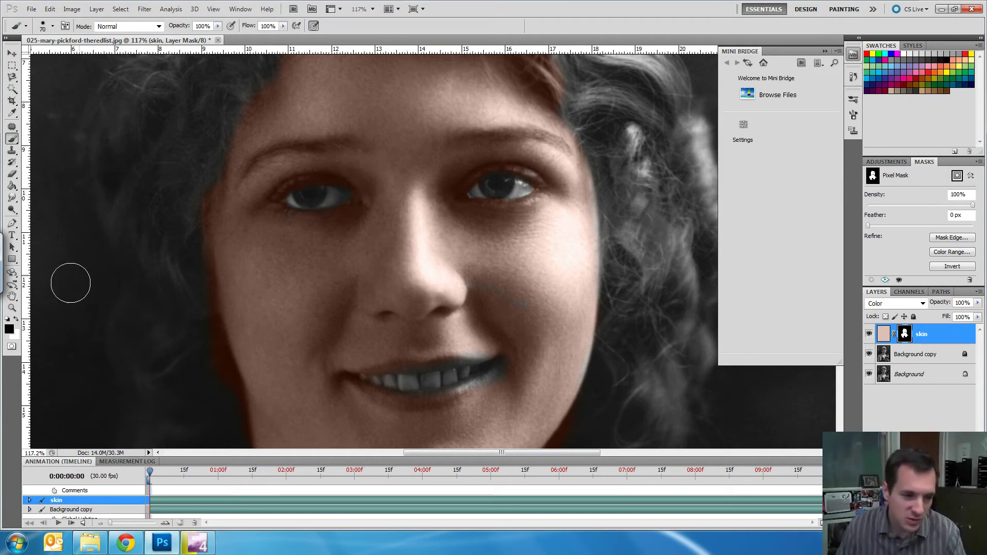
- Set the foreground colour to mid grey 5f5f5f and the brush size to 48 px
{"action": "left_click", "coordinate": [9, 329]}
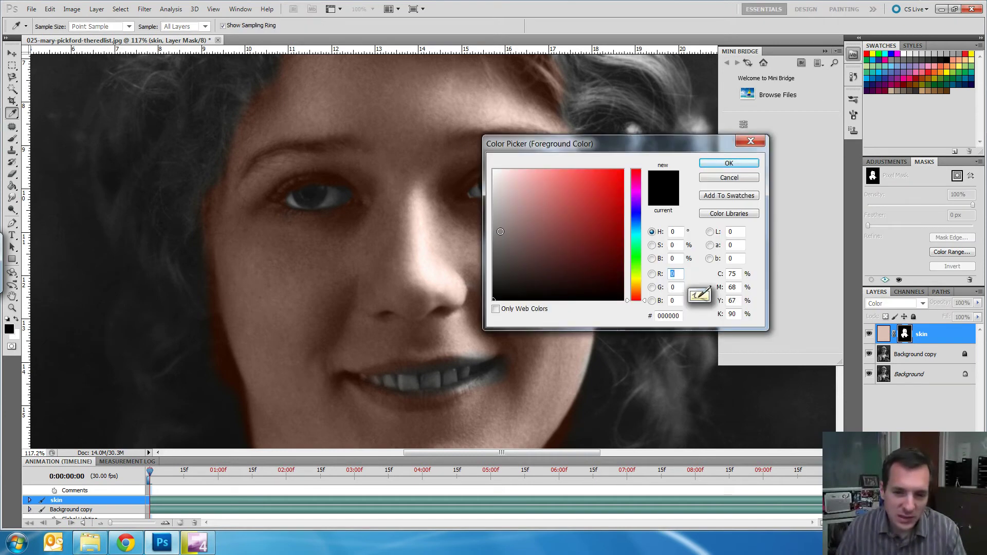
{"action": "left_click_drag", "start_coordinate": [501, 231], "coordinate": [486, 253]}
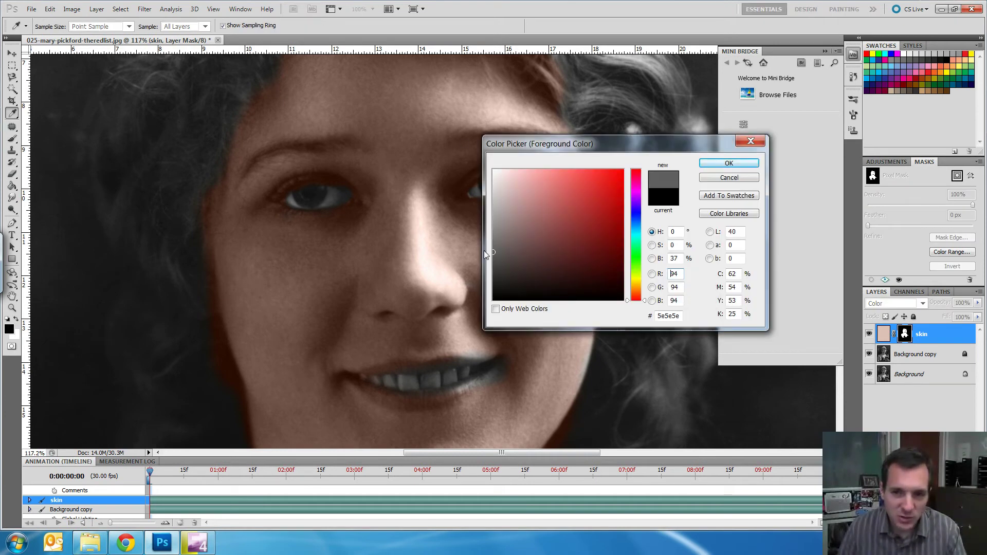
{"action": "left_click", "coordinate": [716, 163]}
{"action": "key", "text": "b"}
{"action": "right_click", "coordinate": [319, 154]}
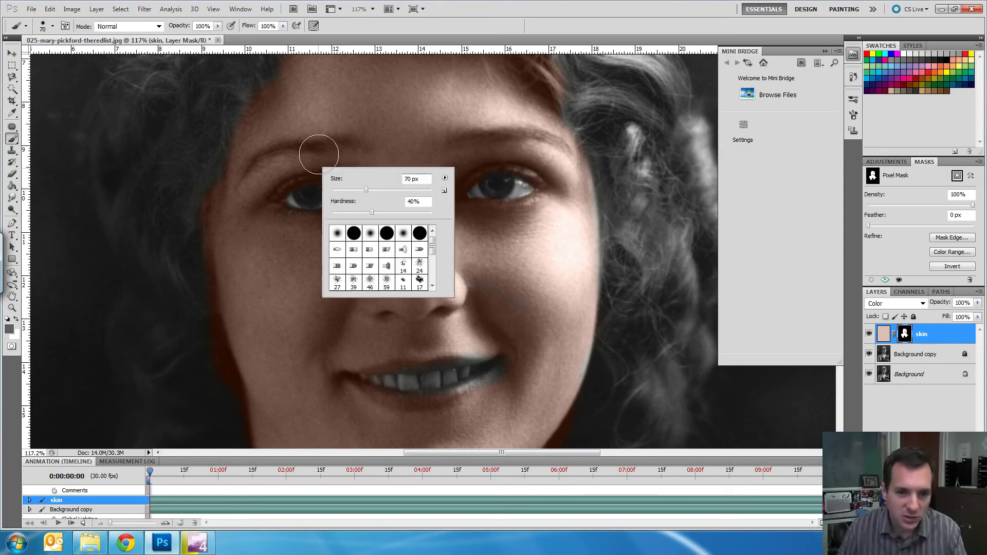
{"action": "mouse_move", "coordinate": [364, 191]}
{"action": "left_mouse_down"}
{"action": "mouse_move", "coordinate": [311, 204]}
{"action": "mouse_move", "coordinate": [333, 197]}
{"action": "left_mouse_up"}
{"action": "key", "text": "Return"}
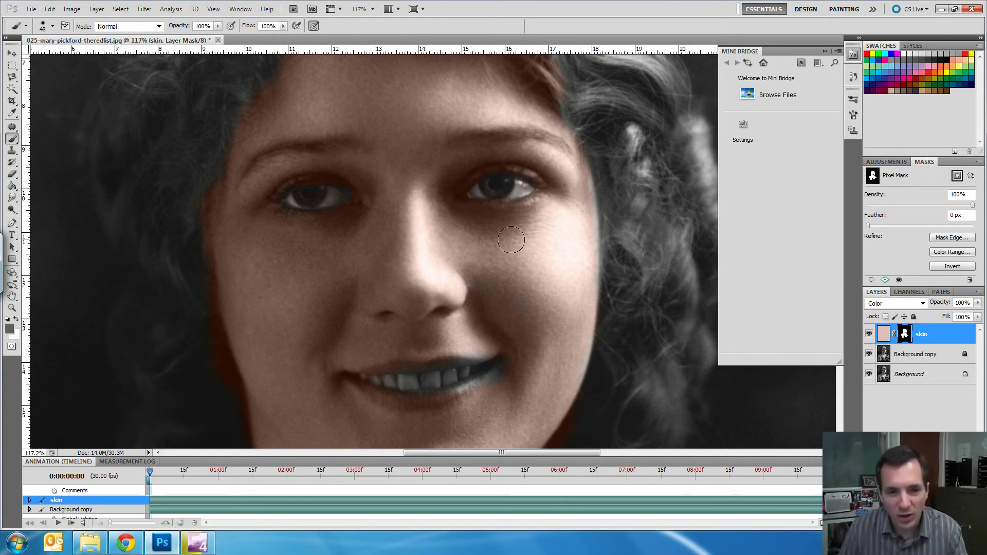
- Paint near-white fcfcfc on the skin mask around the left eye, then zoom out
{"action": "left_click", "coordinate": [10, 329]}
{"action": "left_click", "coordinate": [493, 169]}
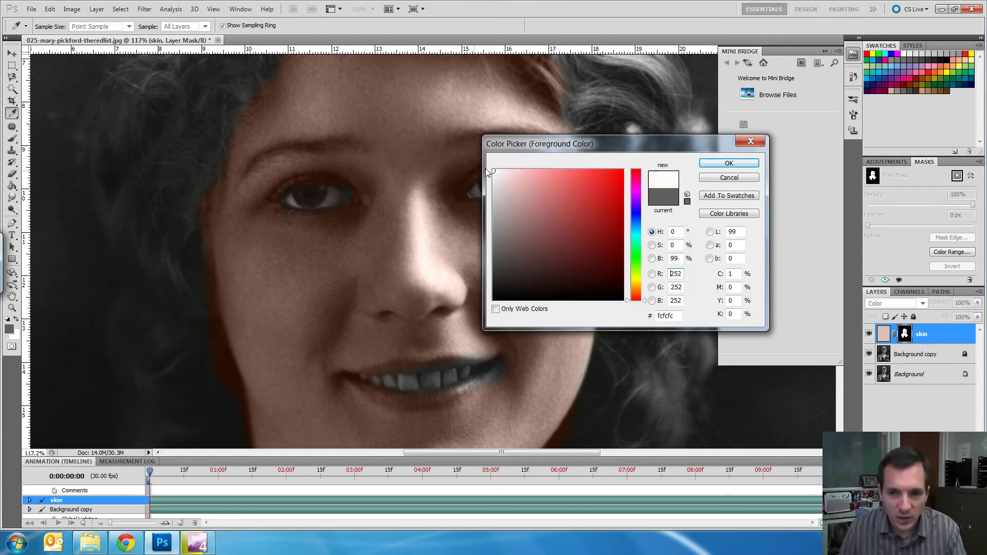
{"action": "left_click", "coordinate": [708, 165]}
{"action": "key", "text": "b"}
{"action": "mouse_move", "coordinate": [349, 224]}
{"action": "left_mouse_down"}
{"action": "mouse_move", "coordinate": [346, 187]}
{"action": "mouse_move", "coordinate": [351, 198]}
{"action": "mouse_move", "coordinate": [339, 194]}
{"action": "left_mouse_up"}
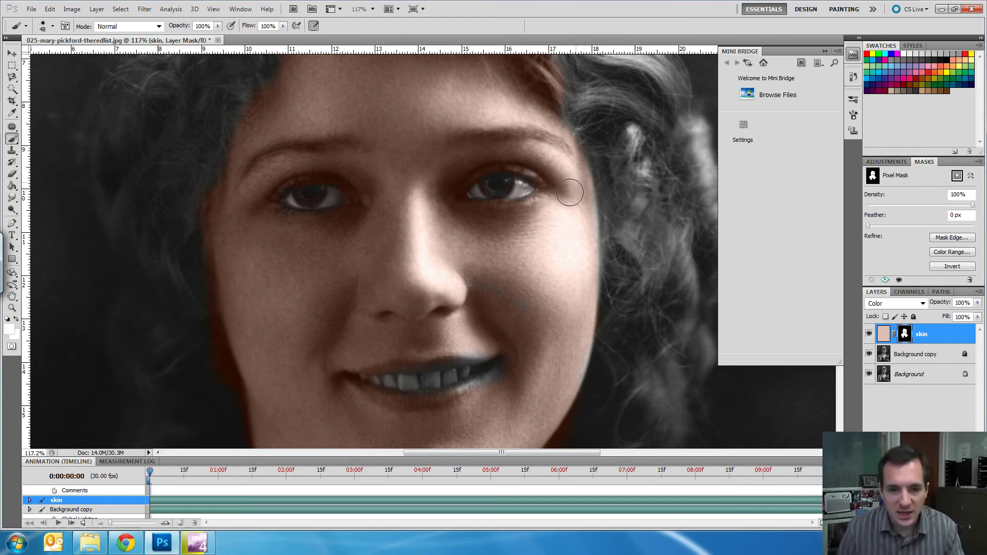
{"action": "right_click", "coordinate": [509, 218]}
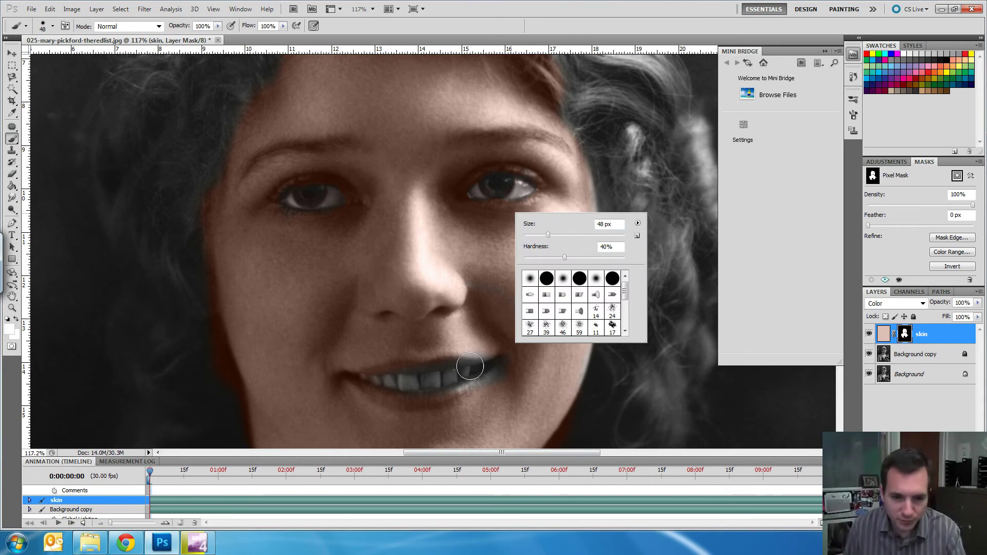
{"action": "left_click", "coordinate": [426, 381]}
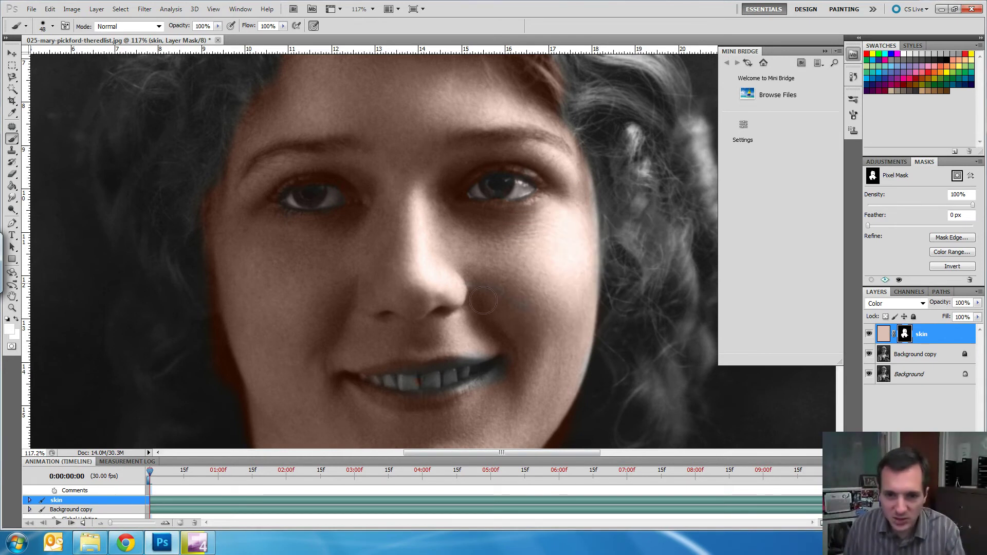
{"action": "right_click", "coordinate": [531, 249]}
{"action": "left_click", "coordinate": [511, 254]}
{"action": "left_click_drag", "start_coordinate": [511, 254], "coordinate": [452, 271]}
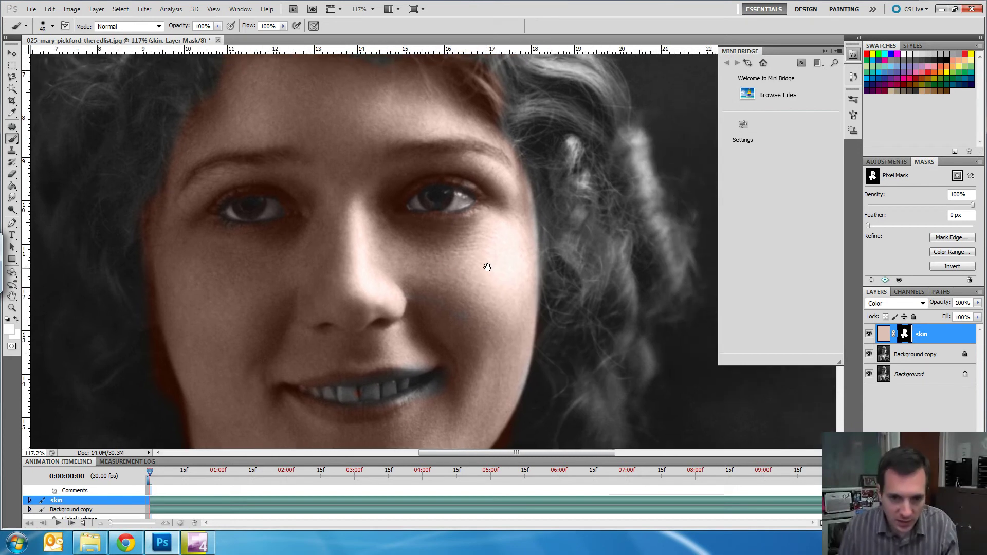
{"action": "scroll", "coordinate": [478, 267], "scroll_direction": "down", "scroll_amount": 5}
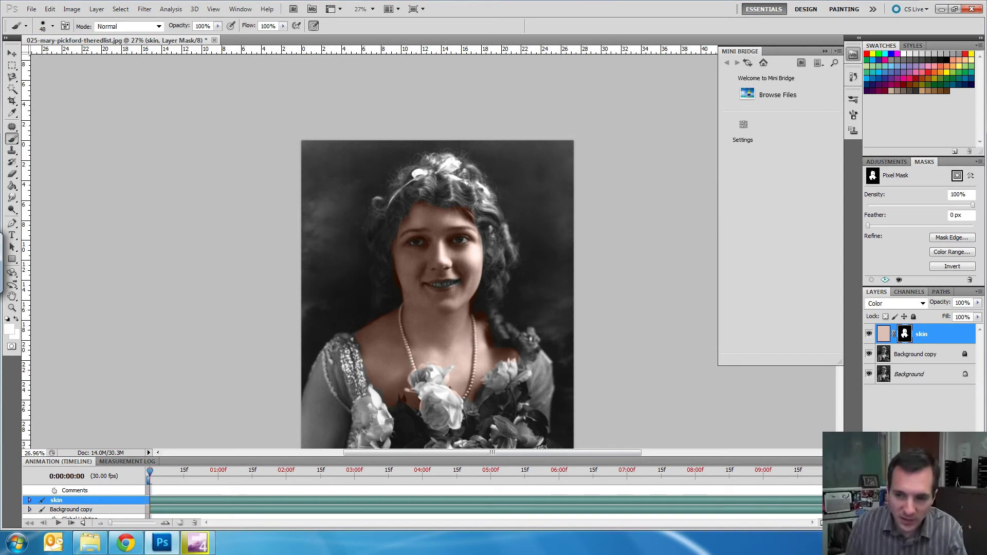
- Add a new empty layer above skin and name it 'blue'
{"action": "key", "text": "ctrl+shift+alt+n"}
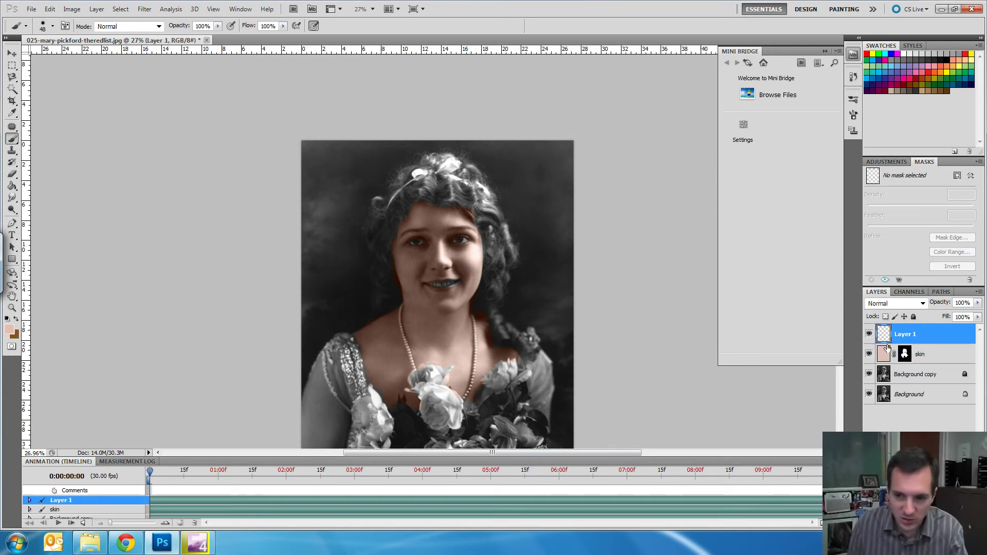
{"action": "double_click", "coordinate": [921, 337]}
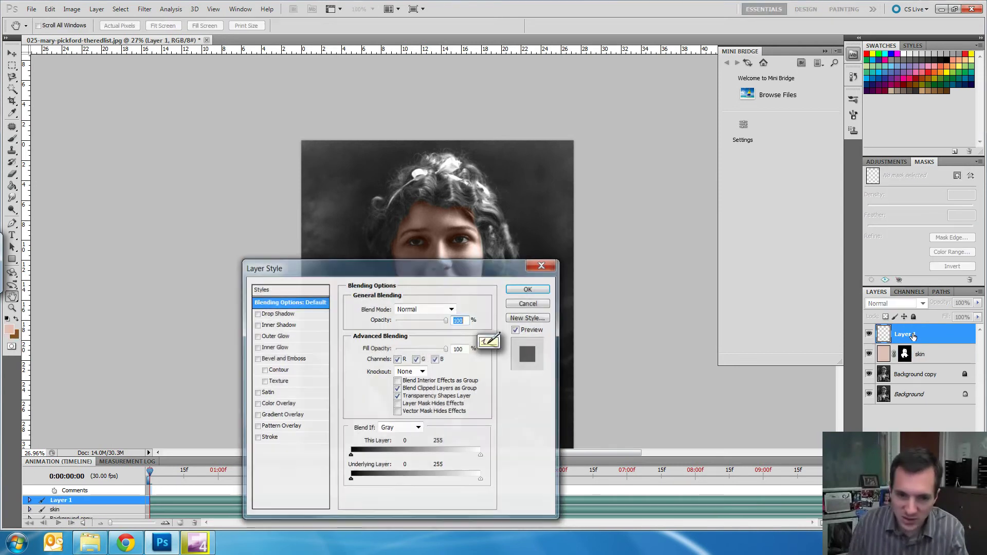
{"action": "left_click", "coordinate": [529, 303]}
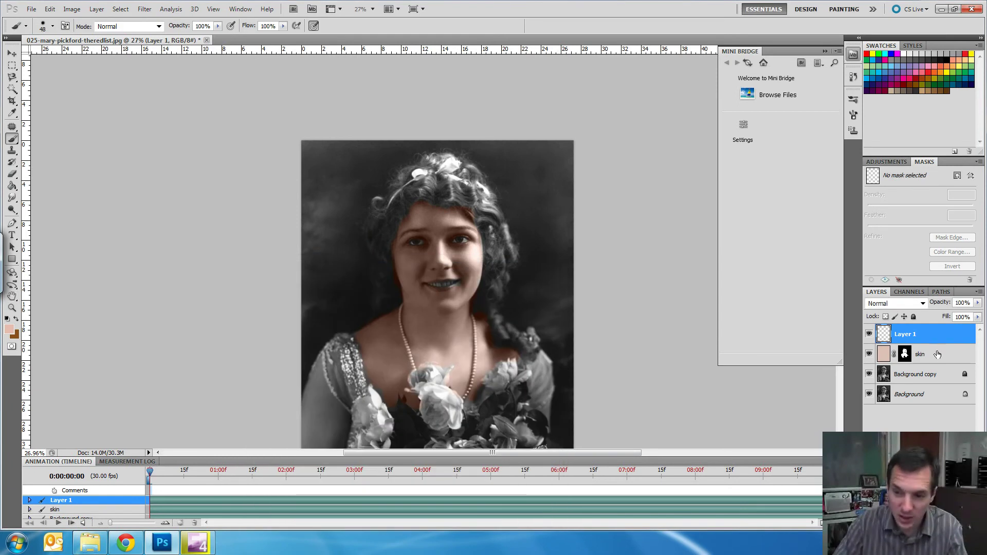
{"action": "double_click", "coordinate": [905, 335]}
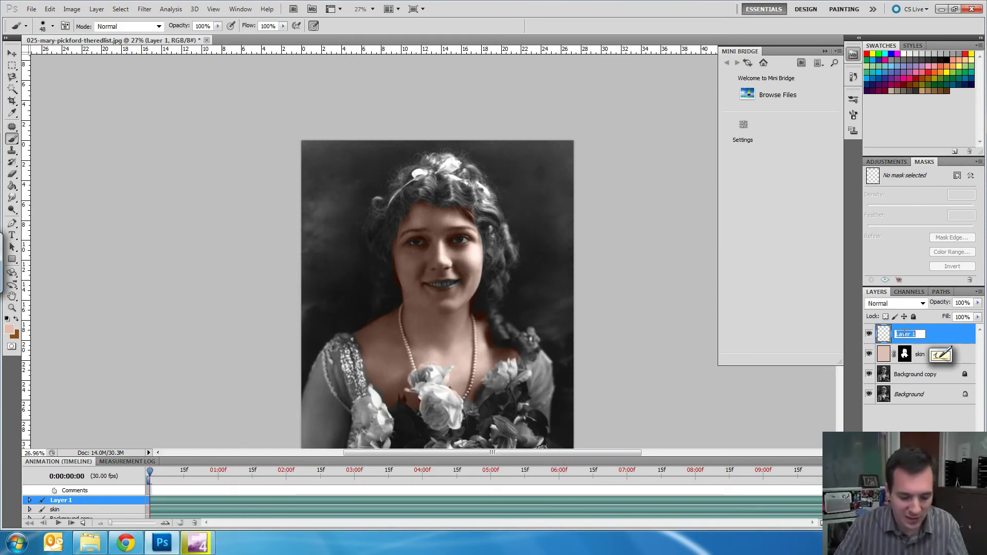
{"action": "type", "text": "bl"}
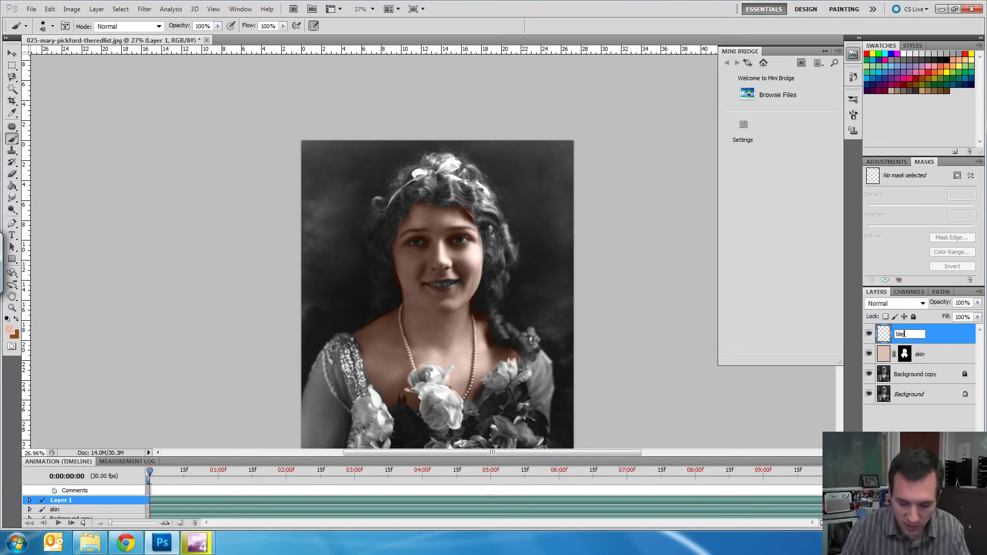
{"action": "type", "text": "ue"}
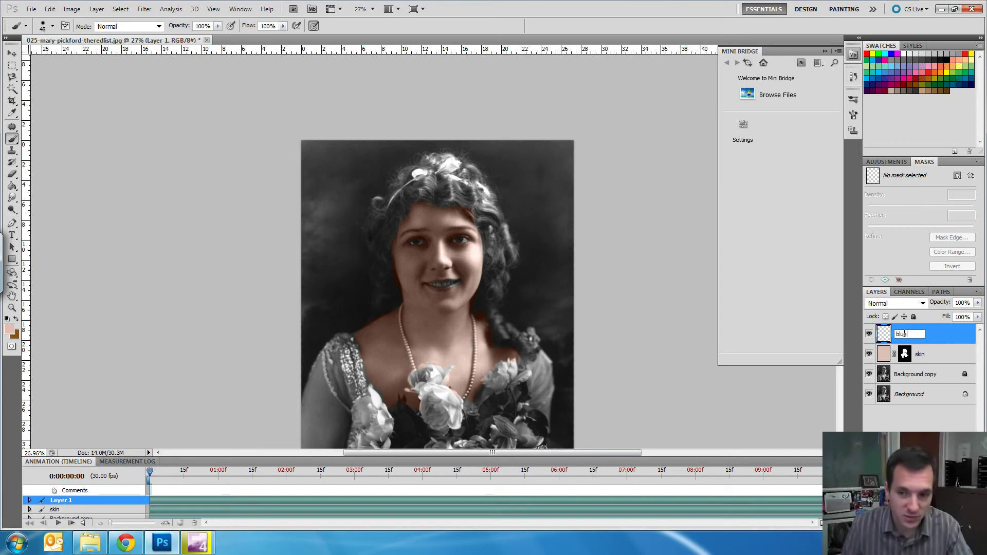
{"action": "key", "text": "Return"}
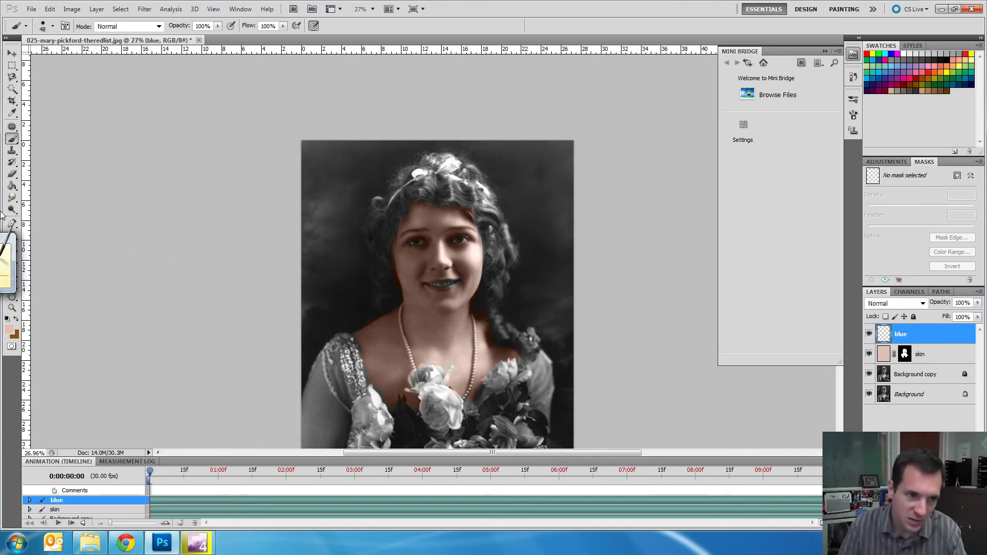
- Fill the blue layer with a greyish blue and set its blend mode to Color
{"action": "left_click", "coordinate": [16, 187]}
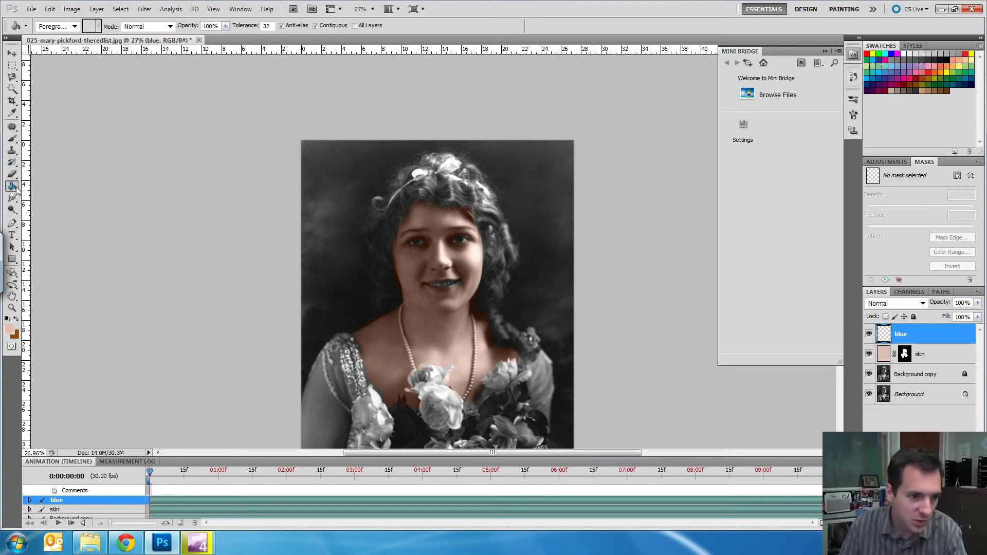
{"action": "left_click", "coordinate": [10, 329]}
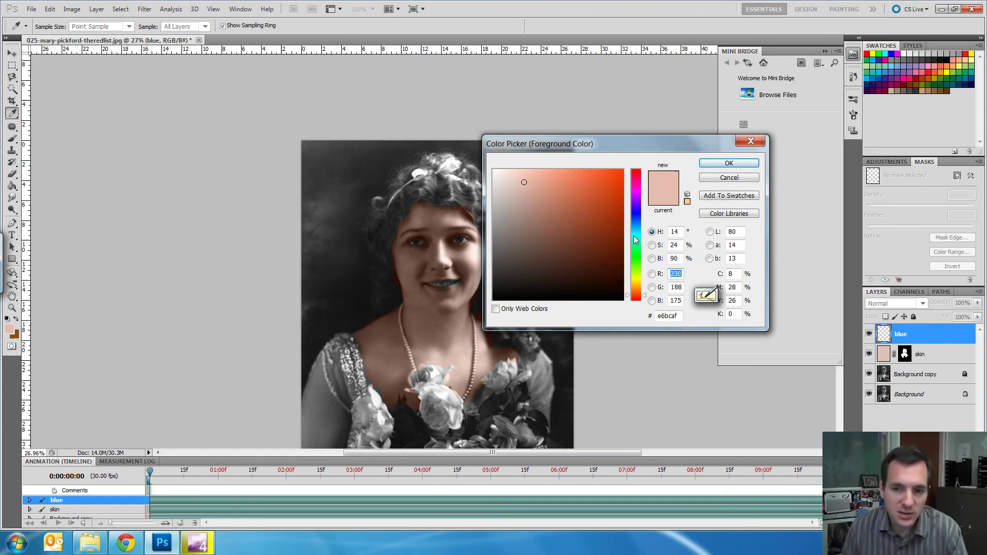
{"action": "left_click", "coordinate": [632, 226]}
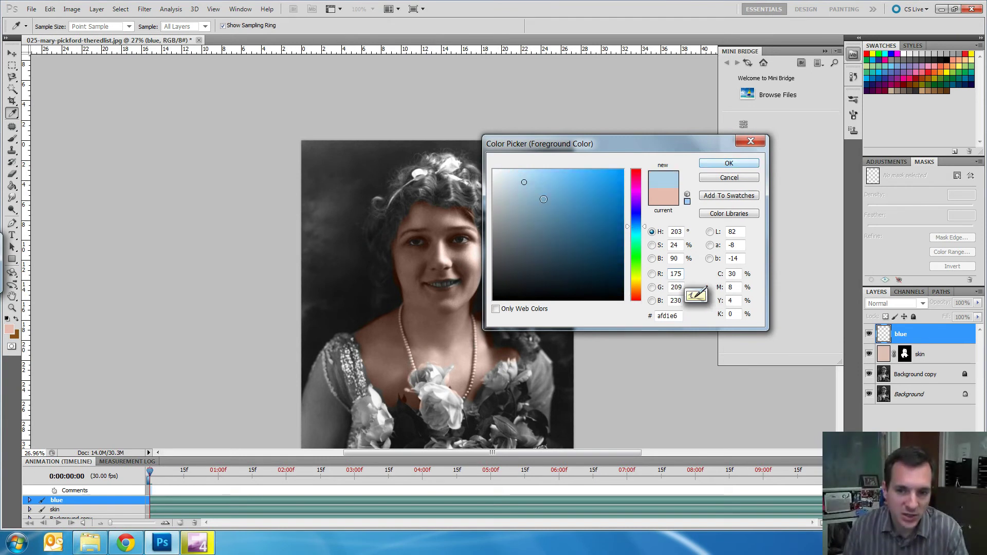
{"action": "left_click_drag", "start_coordinate": [511, 210], "coordinate": [520, 215]}
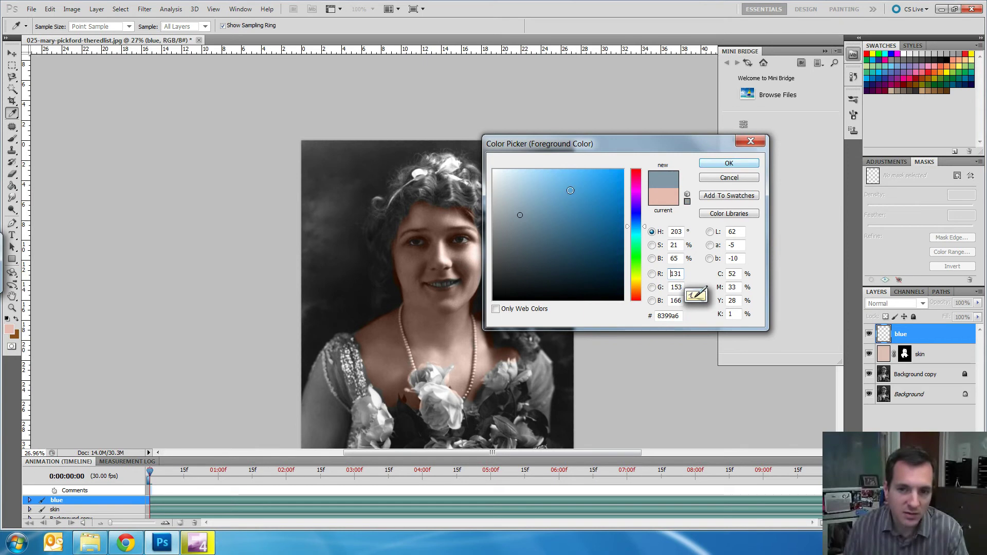
{"action": "left_click", "coordinate": [720, 164]}
{"action": "key", "text": "g"}
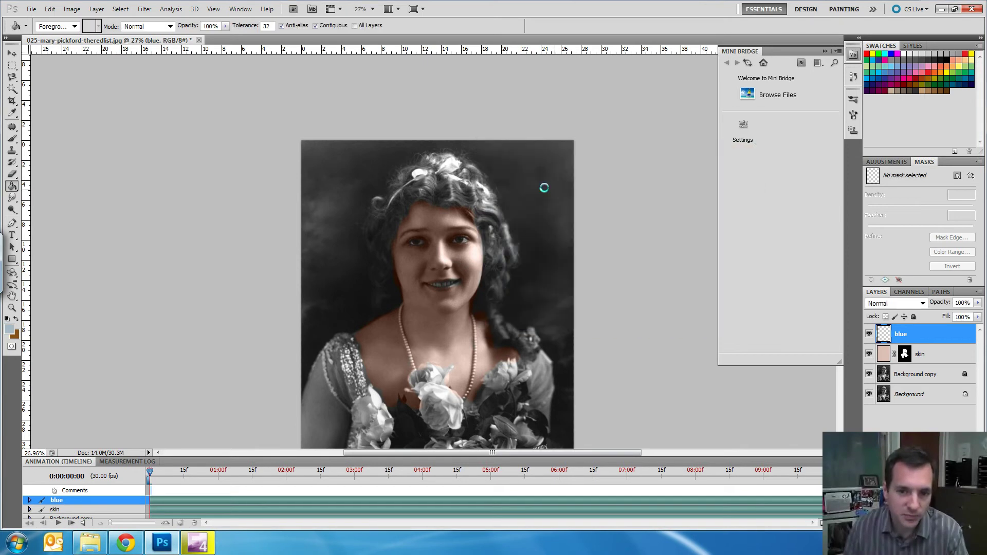
{"action": "left_click", "coordinate": [544, 188]}
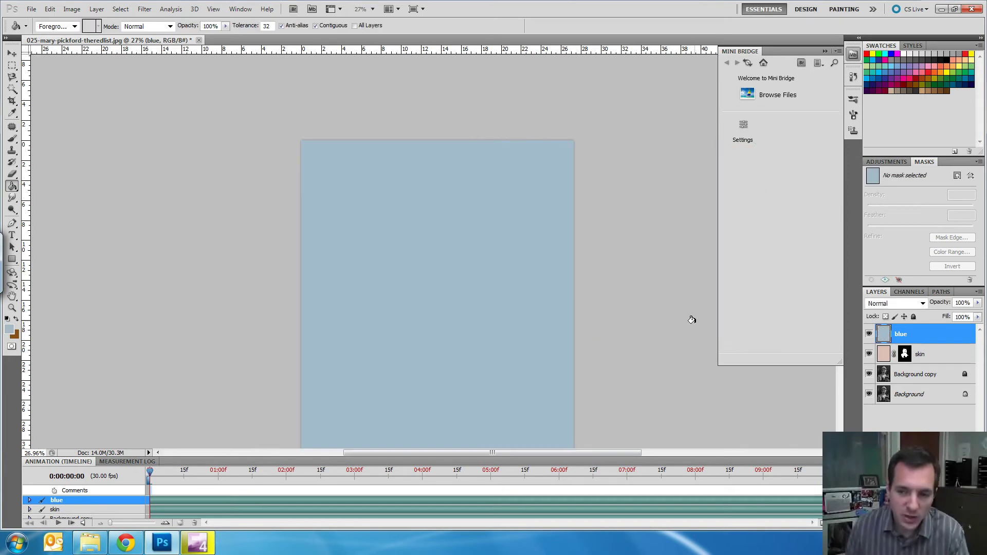
{"action": "left_click", "coordinate": [928, 303]}
{"action": "left_click", "coordinate": [911, 312]}
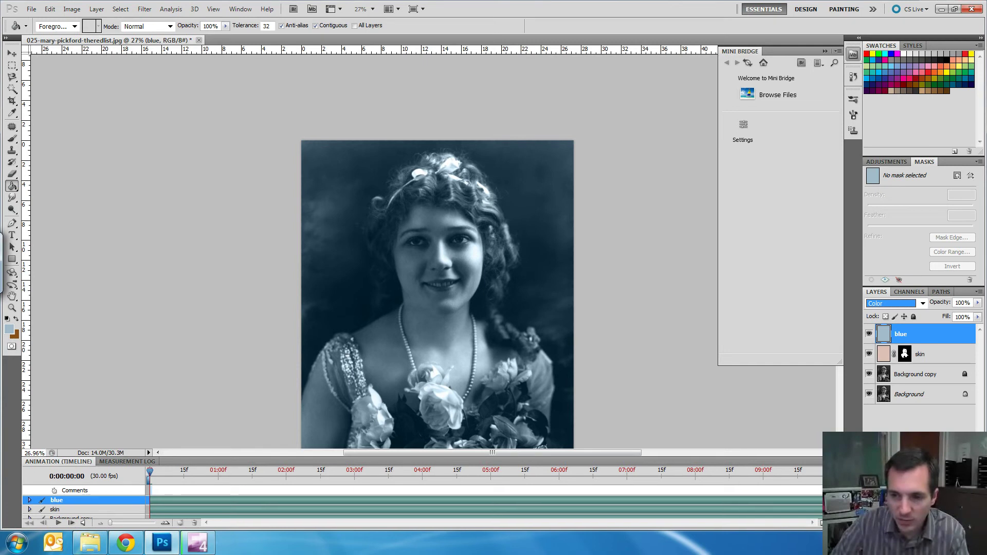
- Add a layer mask to the blue layer, fill it black, and make white the foreground
{"action": "left_click", "coordinate": [957, 175]}
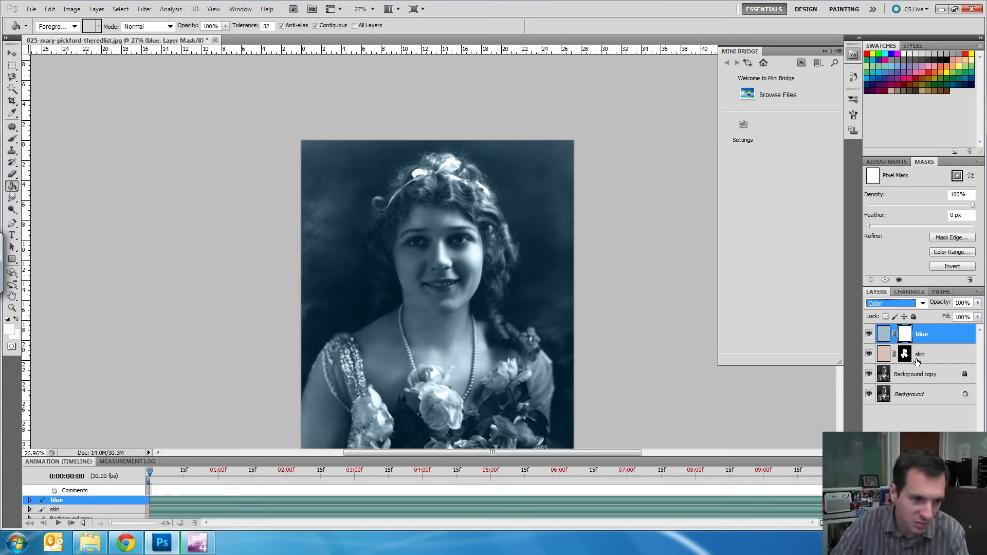
{"action": "left_click", "coordinate": [324, 215]}
{"action": "left_click", "coordinate": [17, 319]}
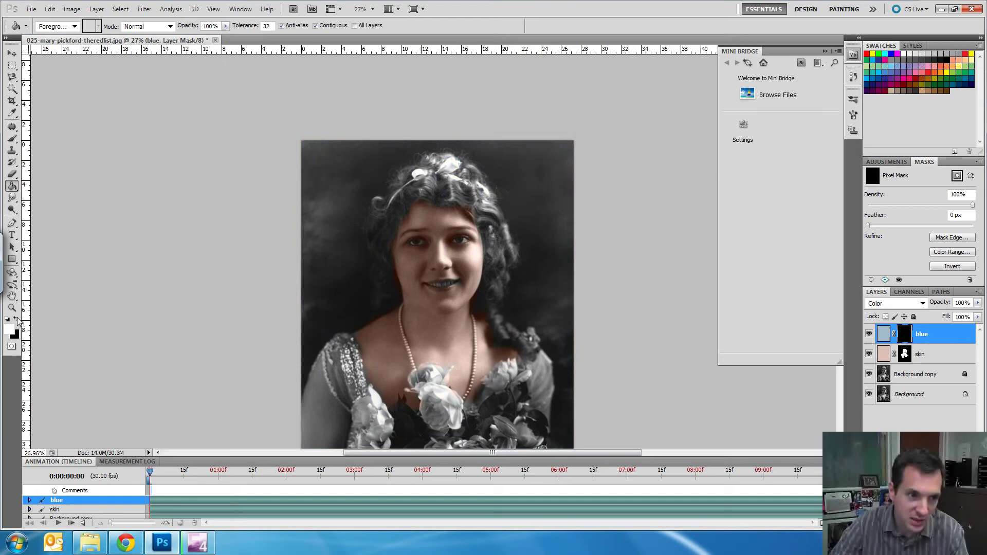
- Paint white with a 152 px brush over the background left, above and right of the figure
{"action": "left_click", "coordinate": [11, 140]}
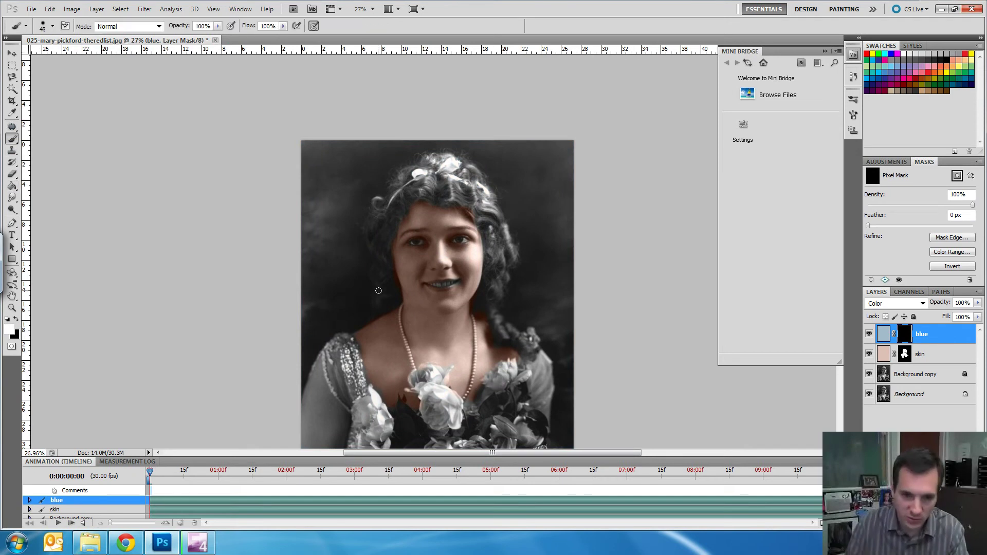
{"action": "right_click", "coordinate": [319, 237]}
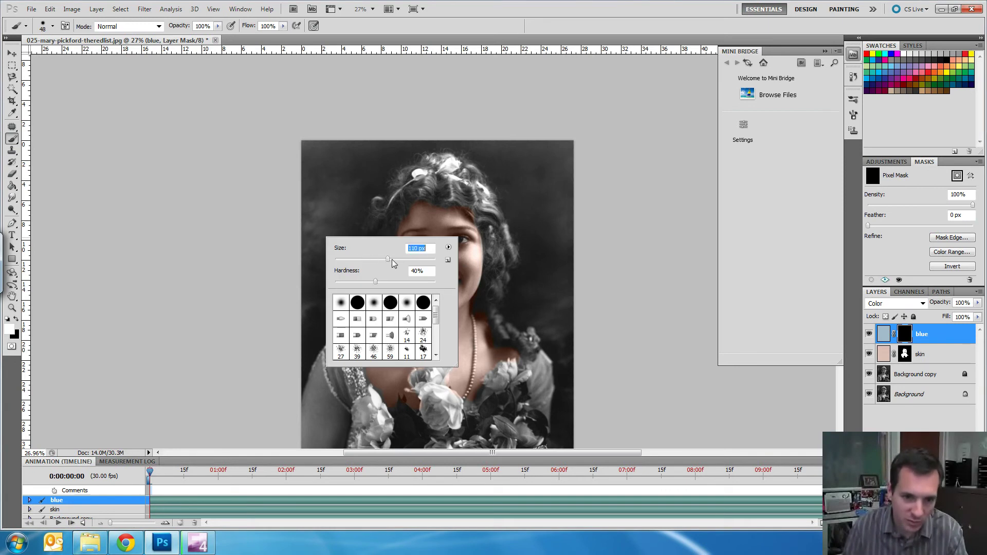
{"action": "left_click_drag", "start_coordinate": [391, 263], "coordinate": [397, 263]}
{"action": "left_click_drag", "start_coordinate": [326, 194], "coordinate": [314, 214]}
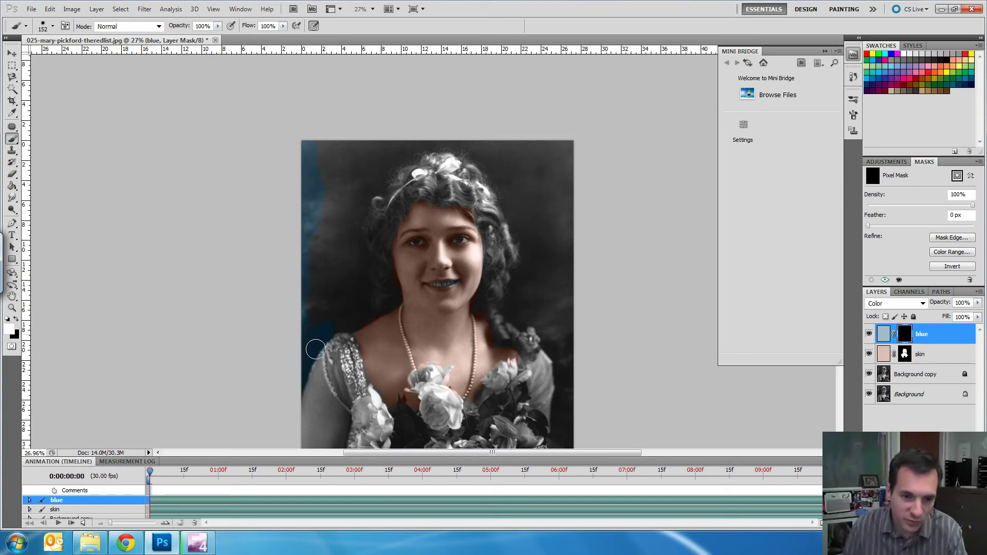
{"action": "mouse_move", "coordinate": [356, 319]}
{"action": "left_mouse_down"}
{"action": "mouse_move", "coordinate": [359, 276]}
{"action": "mouse_move", "coordinate": [352, 262]}
{"action": "mouse_move", "coordinate": [322, 267]}
{"action": "mouse_move", "coordinate": [311, 222]}
{"action": "mouse_move", "coordinate": [315, 196]}
{"action": "mouse_move", "coordinate": [334, 254]}
{"action": "mouse_move", "coordinate": [348, 232]}
{"action": "mouse_move", "coordinate": [359, 238]}
{"action": "mouse_move", "coordinate": [371, 153]}
{"action": "mouse_move", "coordinate": [310, 144]}
{"action": "left_mouse_up"}
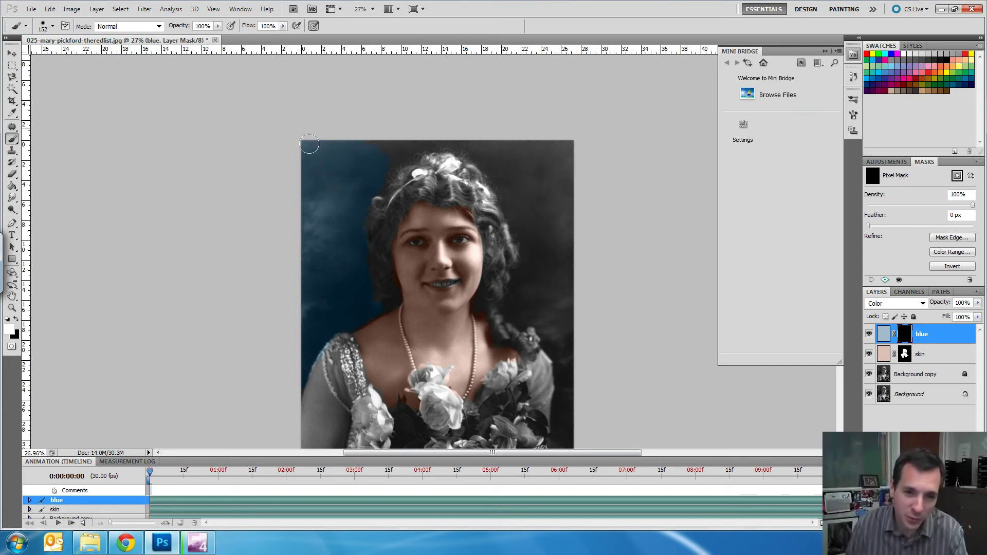
{"action": "mouse_move", "coordinate": [384, 141]}
{"action": "left_mouse_down"}
{"action": "mouse_move", "coordinate": [376, 181]}
{"action": "mouse_move", "coordinate": [397, 150]}
{"action": "mouse_move", "coordinate": [424, 141]}
{"action": "mouse_move", "coordinate": [440, 143]}
{"action": "mouse_move", "coordinate": [410, 154]}
{"action": "mouse_move", "coordinate": [467, 144]}
{"action": "mouse_move", "coordinate": [496, 173]}
{"action": "mouse_move", "coordinate": [533, 248]}
{"action": "mouse_move", "coordinate": [531, 237]}
{"action": "mouse_move", "coordinate": [514, 311]}
{"action": "mouse_move", "coordinate": [522, 321]}
{"action": "mouse_move", "coordinate": [538, 284]}
{"action": "mouse_move", "coordinate": [524, 270]}
{"action": "mouse_move", "coordinate": [559, 316]}
{"action": "mouse_move", "coordinate": [545, 322]}
{"action": "mouse_move", "coordinate": [563, 388]}
{"action": "mouse_move", "coordinate": [570, 365]}
{"action": "mouse_move", "coordinate": [560, 325]}
{"action": "mouse_move", "coordinate": [549, 339]}
{"action": "mouse_move", "coordinate": [541, 323]}
{"action": "mouse_move", "coordinate": [552, 345]}
{"action": "left_mouse_up"}
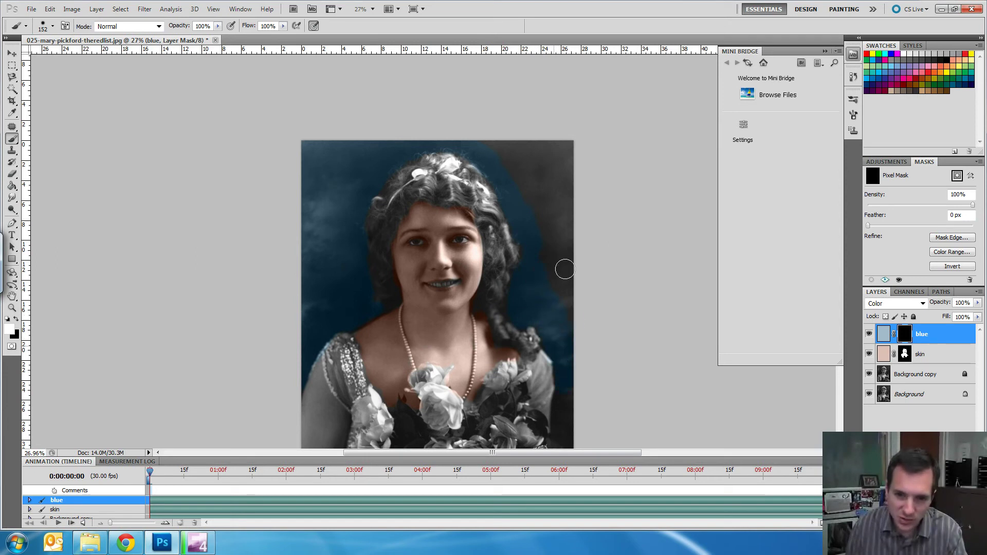
{"action": "mouse_move", "coordinate": [567, 300]}
{"action": "left_mouse_down"}
{"action": "mouse_move", "coordinate": [561, 201]}
{"action": "mouse_move", "coordinate": [556, 192]}
{"action": "mouse_move", "coordinate": [553, 255]}
{"action": "mouse_move", "coordinate": [474, 138]}
{"action": "mouse_move", "coordinate": [547, 155]}
{"action": "mouse_move", "coordinate": [555, 143]}
{"action": "mouse_move", "coordinate": [546, 137]}
{"action": "mouse_move", "coordinate": [536, 198]}
{"action": "mouse_move", "coordinate": [544, 180]}
{"action": "mouse_move", "coordinate": [562, 198]}
{"action": "mouse_move", "coordinate": [555, 148]}
{"action": "left_mouse_up"}
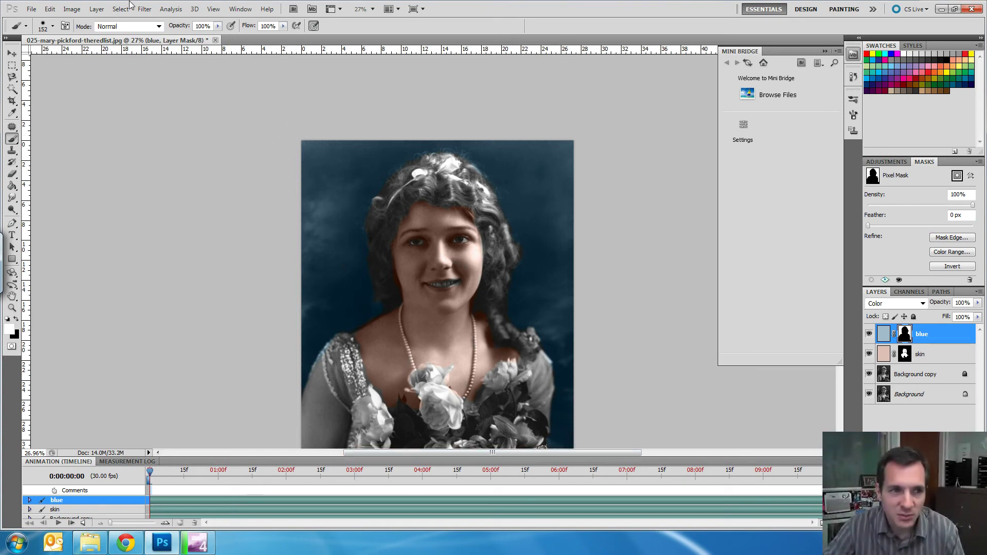
- Target the blue layer's colour thumbnail and open Image > Adjustments > Hue/Saturation
{"action": "left_click", "coordinate": [81, 9]}
{"action": "mouse_move", "coordinate": [92, 40]}
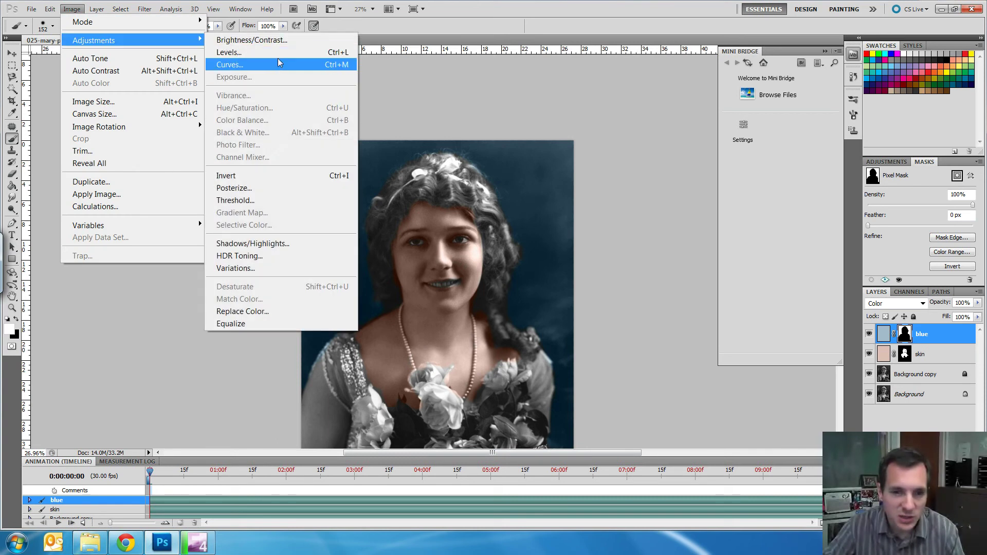
{"action": "left_click", "coordinate": [905, 339]}
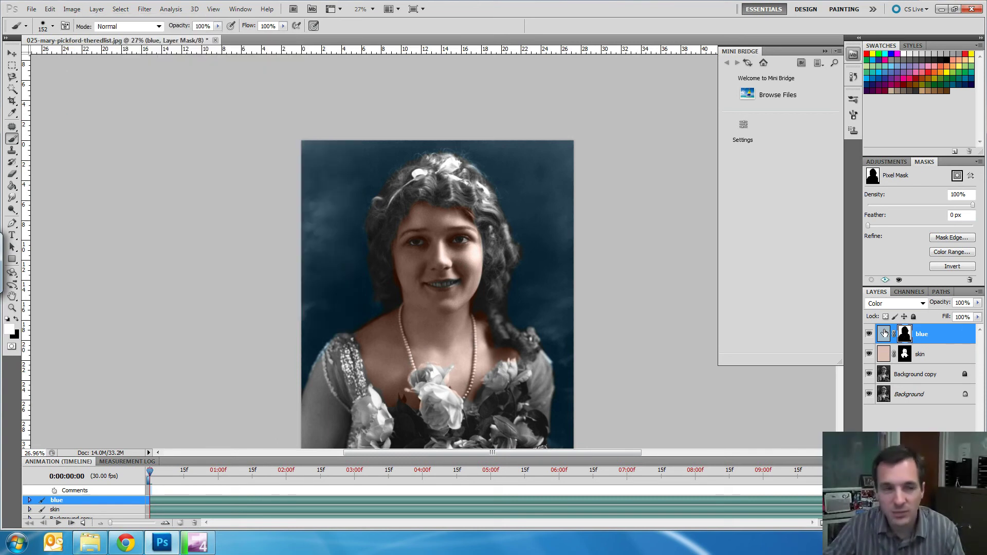
{"action": "left_click", "coordinate": [883, 334]}
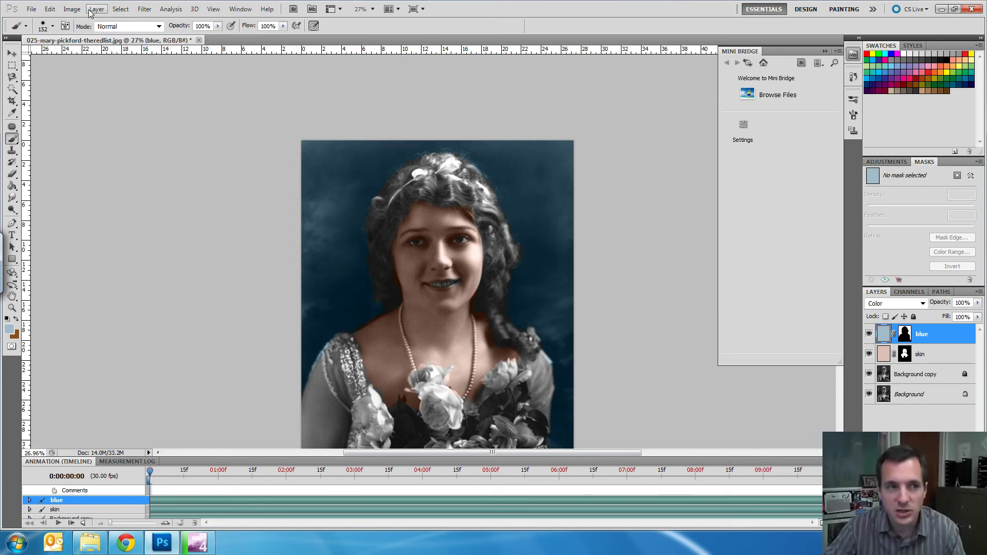
{"action": "left_click", "coordinate": [72, 9]}
{"action": "mouse_move", "coordinate": [100, 41]}
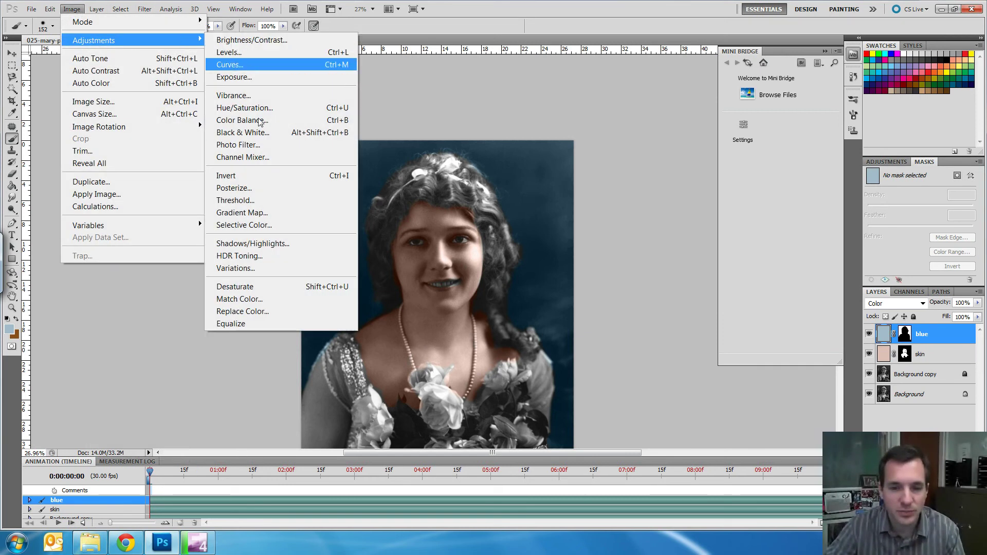
{"action": "left_click", "coordinate": [247, 108]}
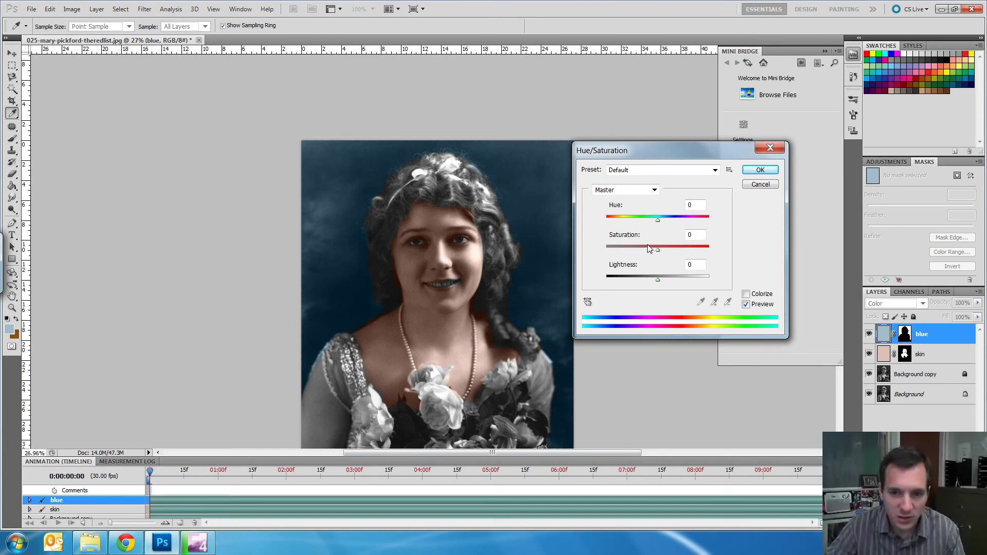
- Apply Hue +19 and Saturation -64 to mute the background to a darker blue-gray
{"action": "left_click_drag", "start_coordinate": [648, 248], "coordinate": [657, 281]}
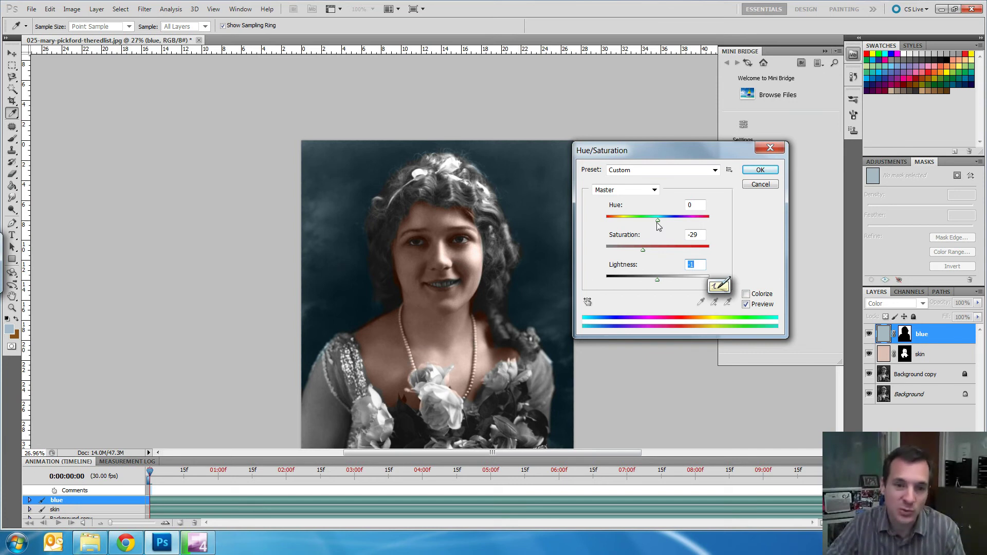
{"action": "left_click_drag", "start_coordinate": [658, 224], "coordinate": [488, 263]}
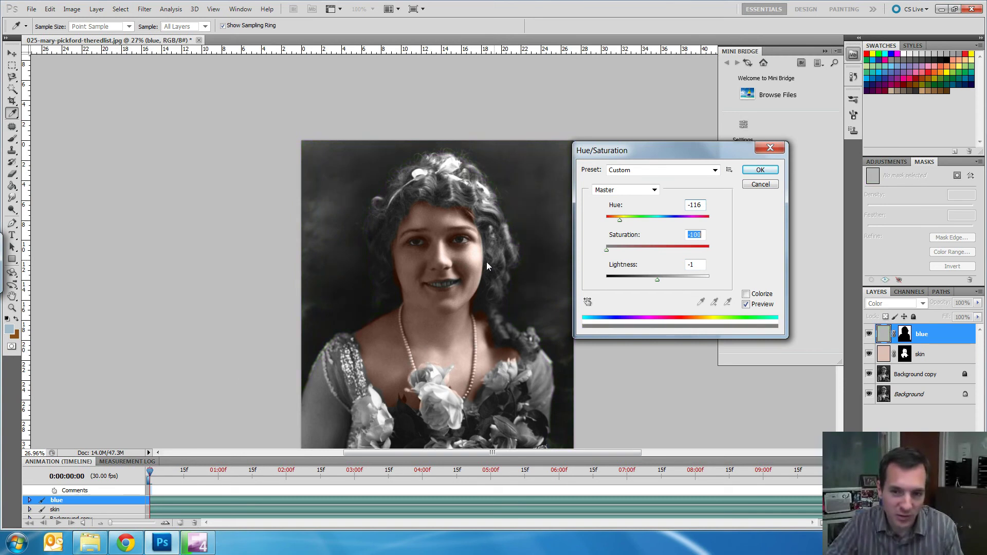
{"action": "left_click_drag", "start_coordinate": [595, 282], "coordinate": [631, 282]}
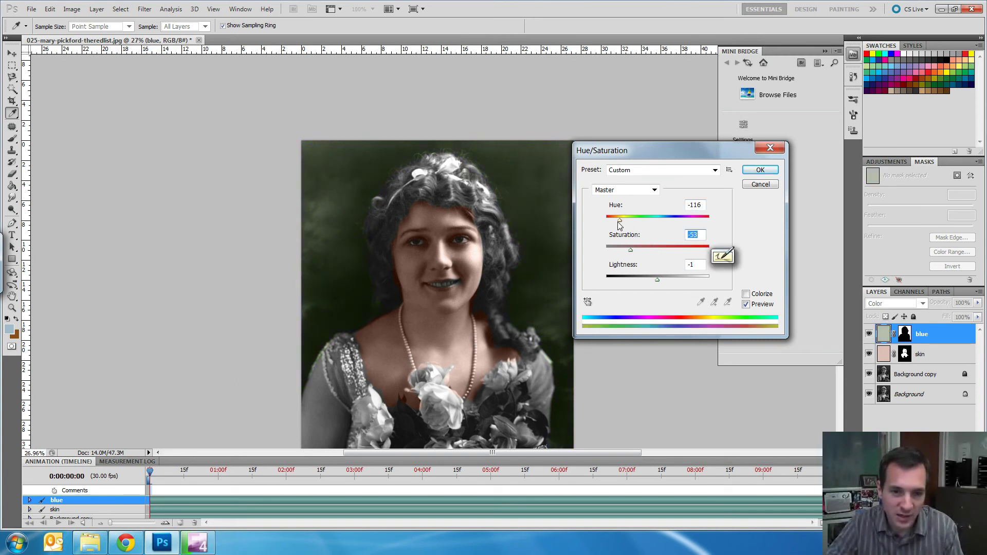
{"action": "left_click_drag", "start_coordinate": [620, 225], "coordinate": [590, 225]}
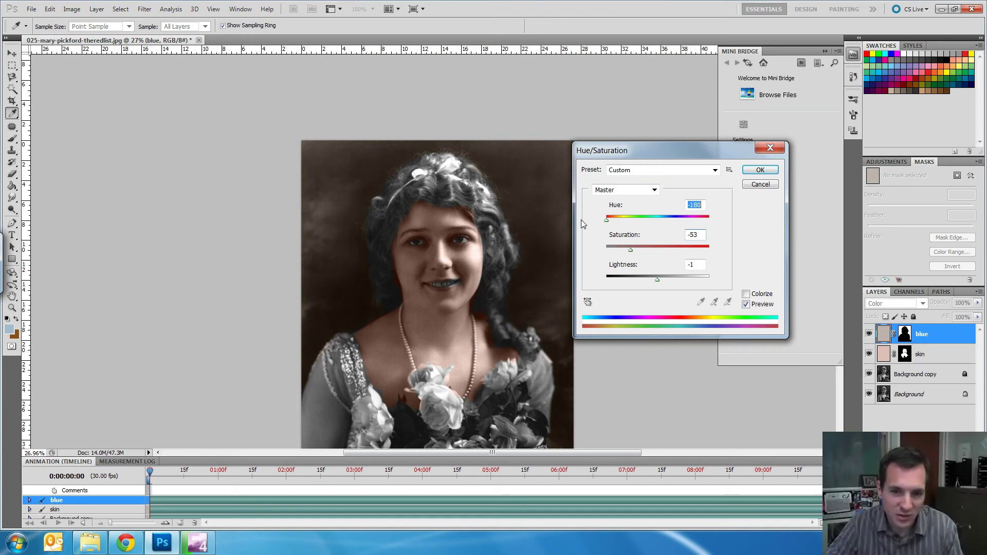
{"action": "left_click_drag", "start_coordinate": [581, 220], "coordinate": [691, 205]}
{"action": "left_click", "coordinate": [630, 250]}
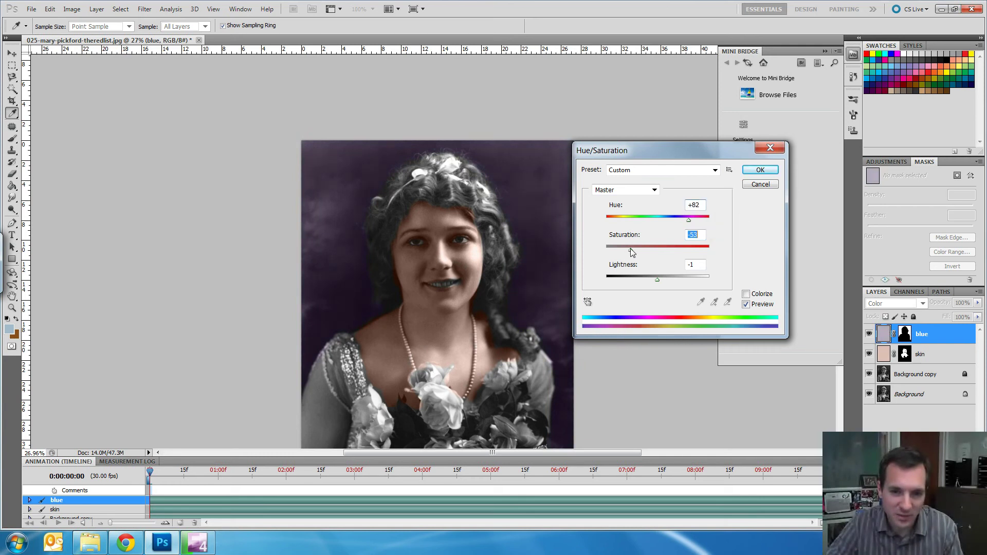
{"action": "left_click_drag", "start_coordinate": [698, 149], "coordinate": [777, 149]}
{"action": "left_click_drag", "start_coordinate": [768, 219], "coordinate": [748, 216]}
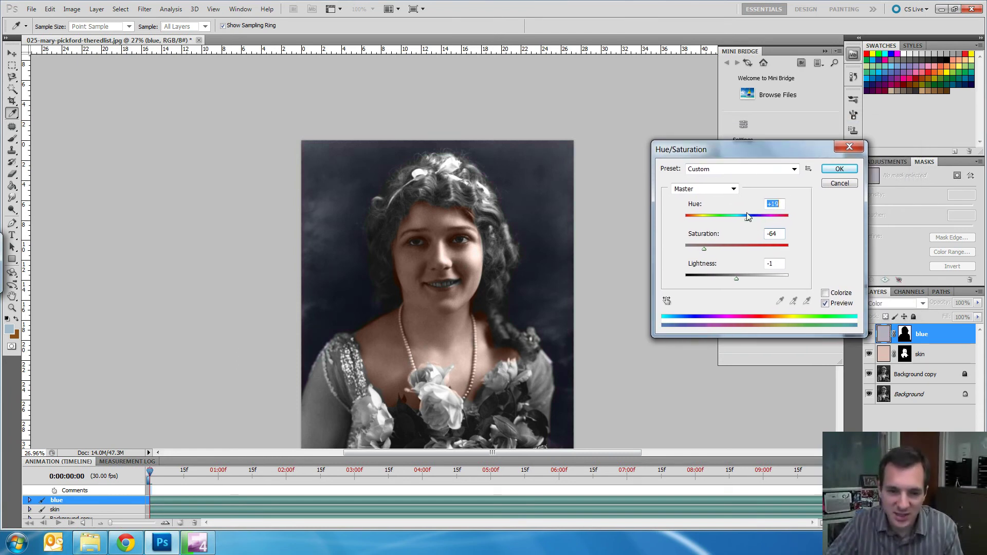
{"action": "left_click", "coordinate": [840, 166]}
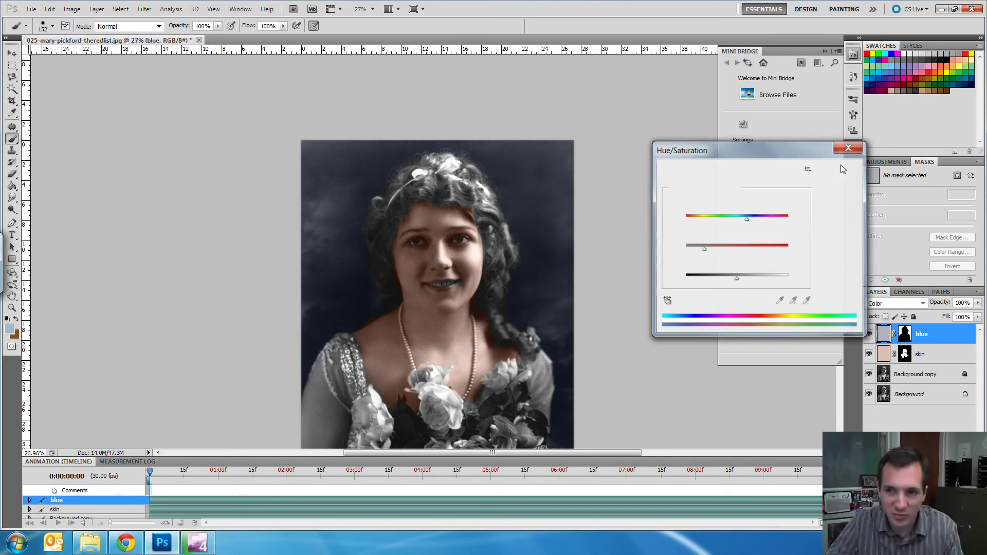
- Compare the image before and after the hue change in the History panel
{"action": "left_click", "coordinate": [853, 78]}
{"action": "left_click", "coordinate": [785, 113]}
{"action": "left_click", "coordinate": [784, 125]}
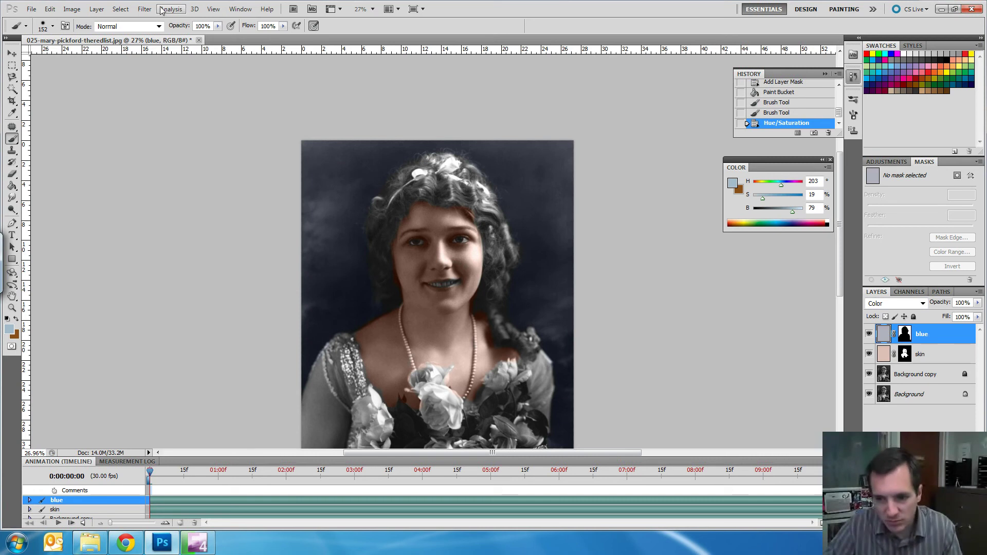
- Reselect the blue layer and add a new empty layer above it
{"action": "left_click", "coordinate": [922, 409]}
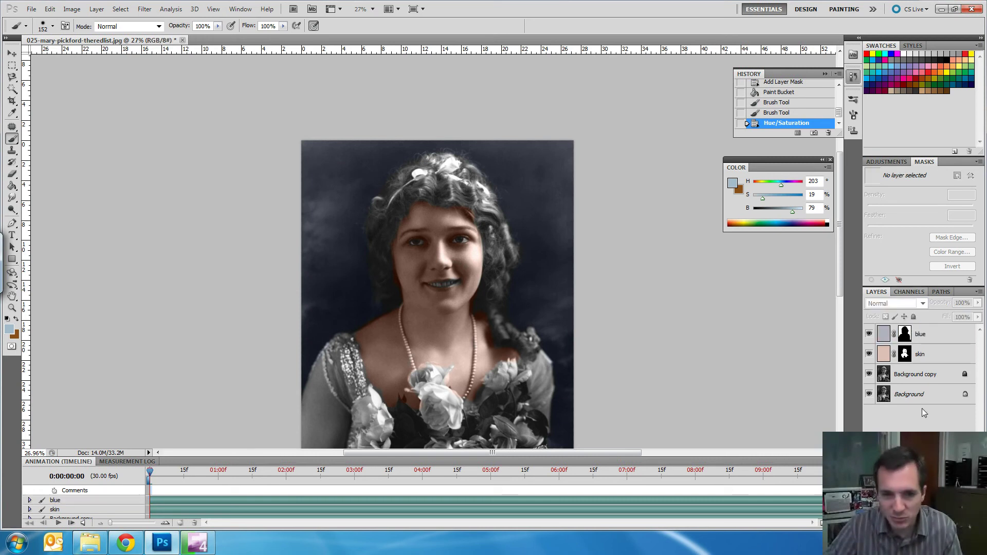
{"action": "left_click", "coordinate": [920, 343]}
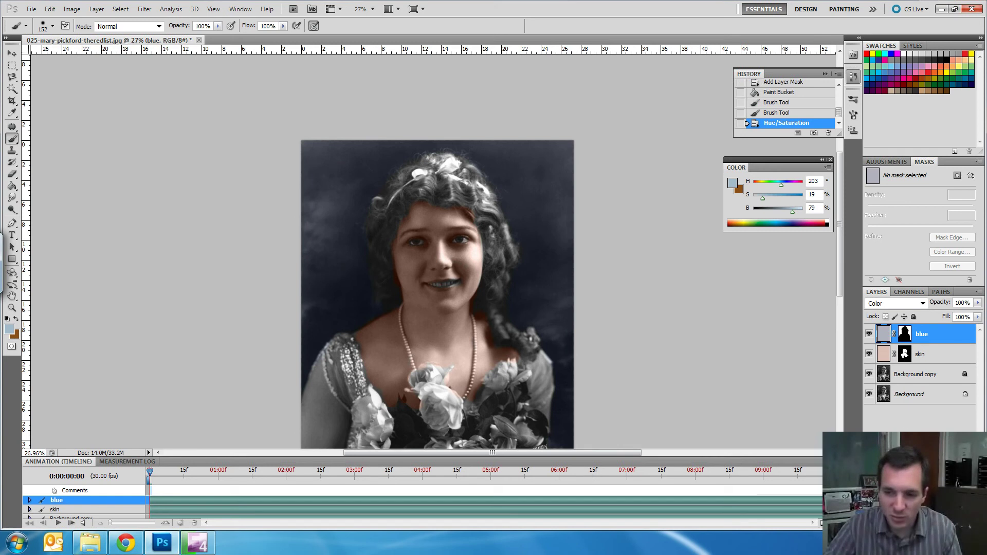
{"action": "key", "text": "ctrl+shift+alt+n"}
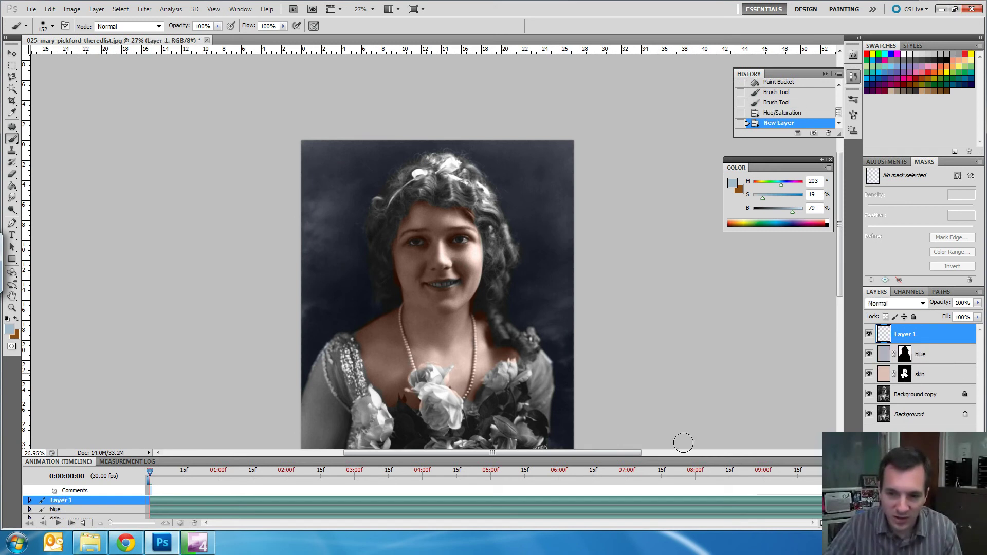
- Rename the new layer to 'hair'
{"action": "double_click", "coordinate": [904, 334]}
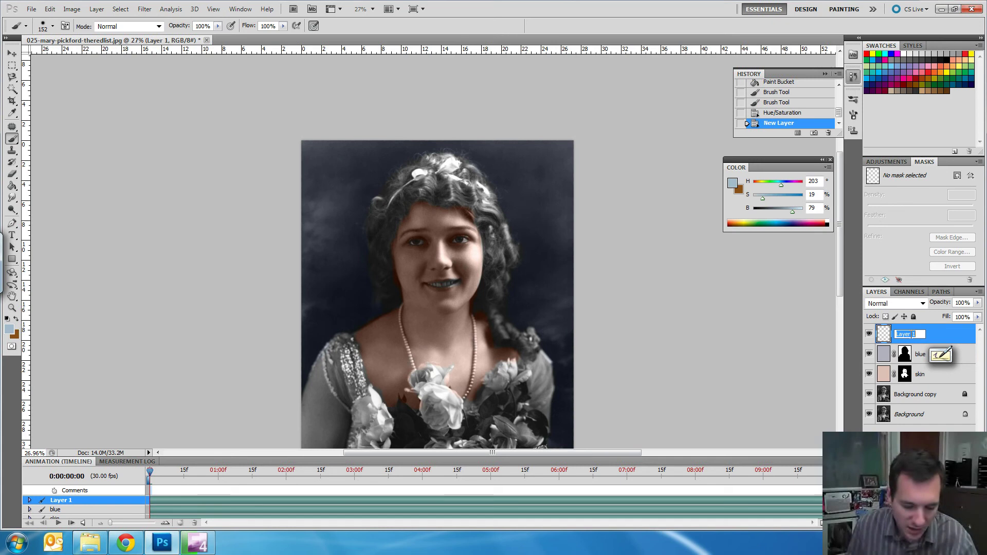
{"action": "type", "text": "h"}
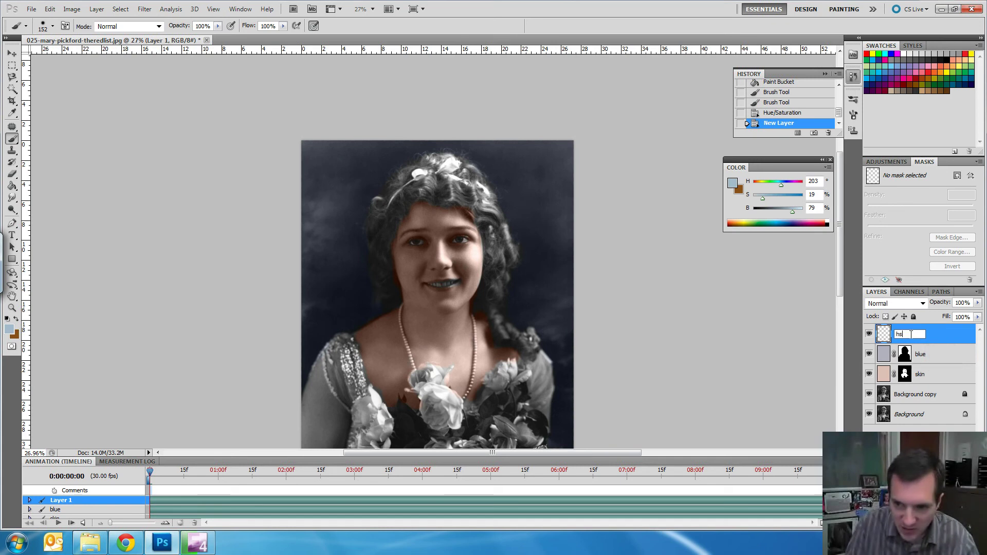
{"action": "type", "text": "s"}
{"action": "key", "text": "BackSpace"}
{"action": "type", "text": "air"}
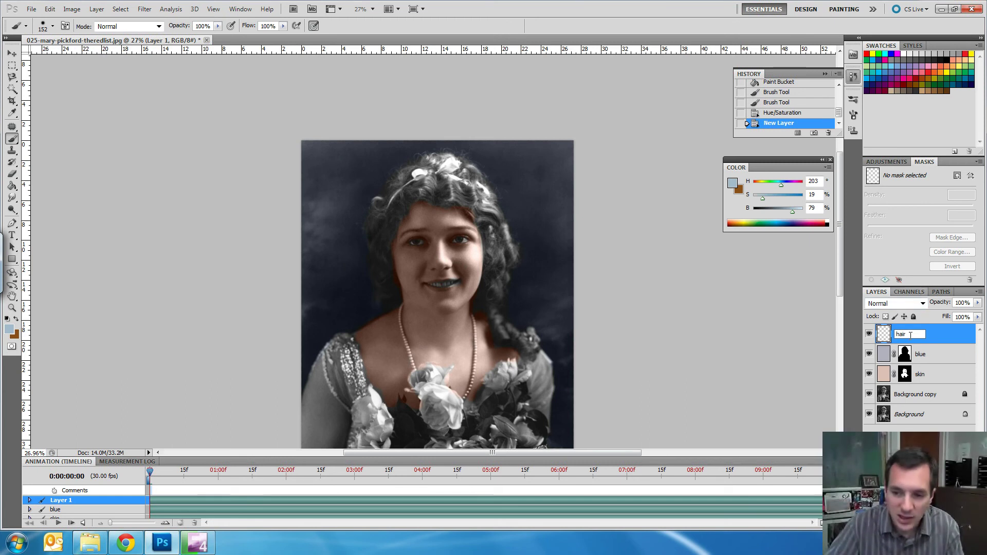
{"action": "key", "text": "Return"}
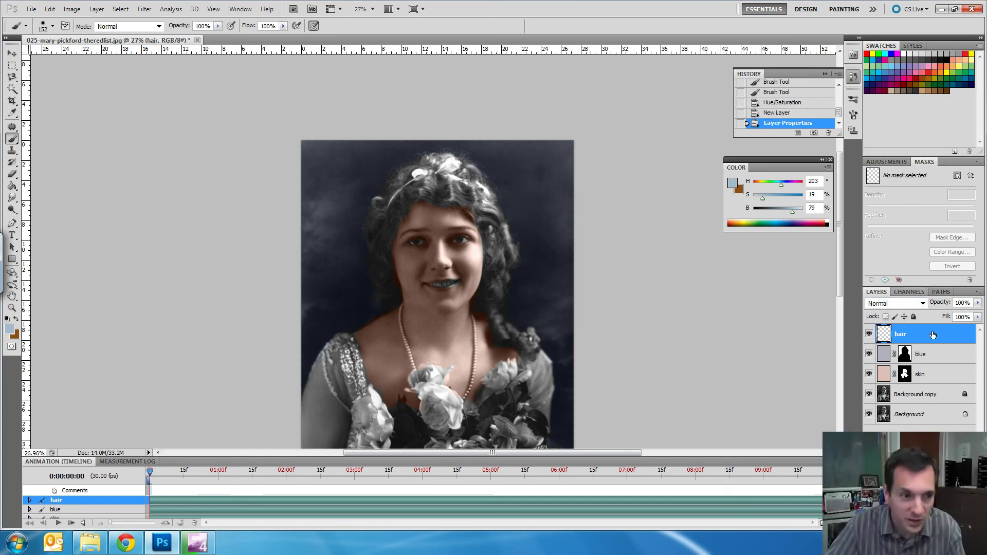
- Fill the hair layer with a pale khaki colour (cdcbb0) using the Paint Bucket
{"action": "left_click", "coordinate": [13, 186]}
{"action": "left_click", "coordinate": [10, 329]}
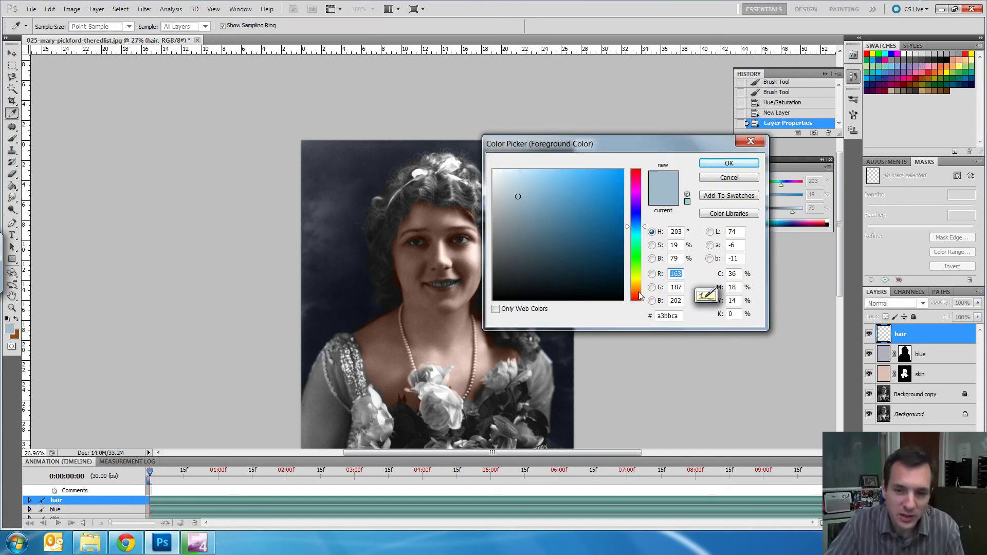
{"action": "left_click", "coordinate": [640, 299]}
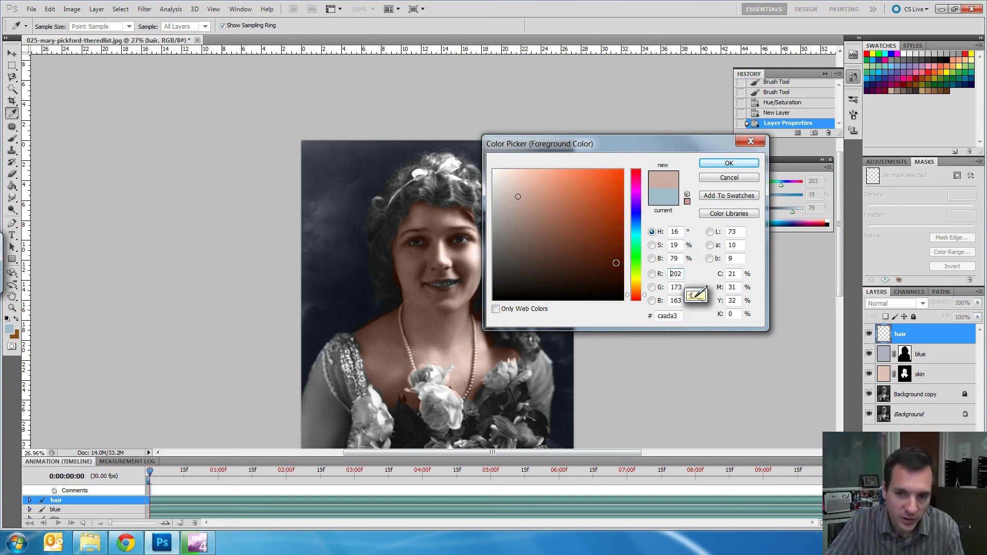
{"action": "mouse_move", "coordinate": [584, 257]}
{"action": "left_mouse_down"}
{"action": "mouse_move", "coordinate": [571, 218]}
{"action": "mouse_move", "coordinate": [582, 250]}
{"action": "left_mouse_up"}
{"action": "left_click_drag", "start_coordinate": [631, 135], "coordinate": [693, 147]}
{"action": "left_click_drag", "start_coordinate": [699, 294], "coordinate": [697, 290]}
{"action": "left_click", "coordinate": [590, 210]}
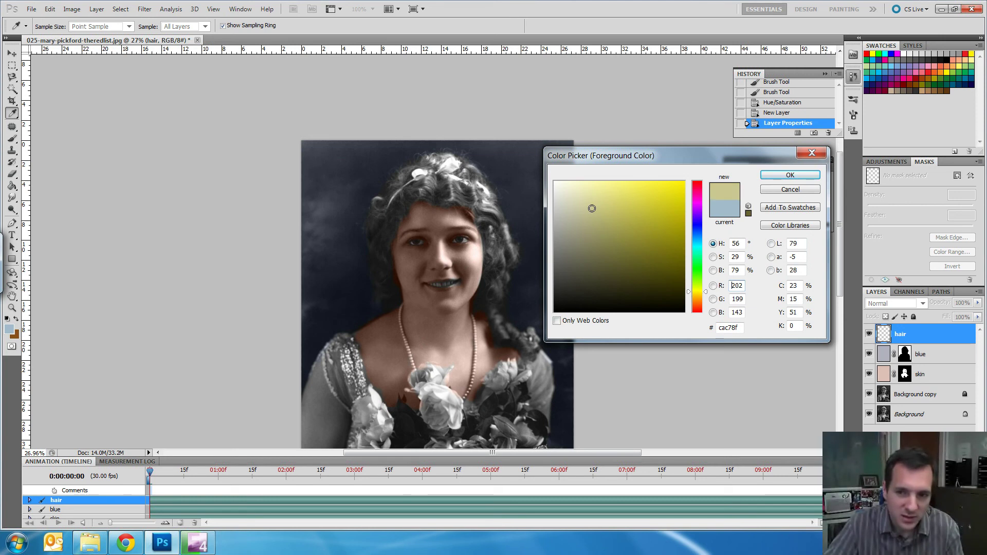
{"action": "left_click_drag", "start_coordinate": [592, 209], "coordinate": [582, 218]}
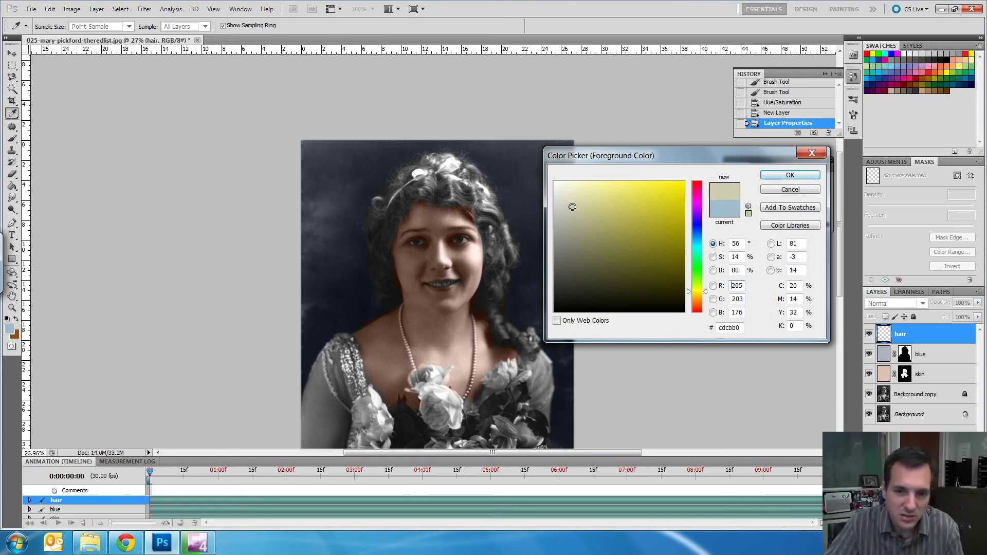
{"action": "left_click", "coordinate": [790, 175]}
{"action": "left_click", "coordinate": [527, 220]}
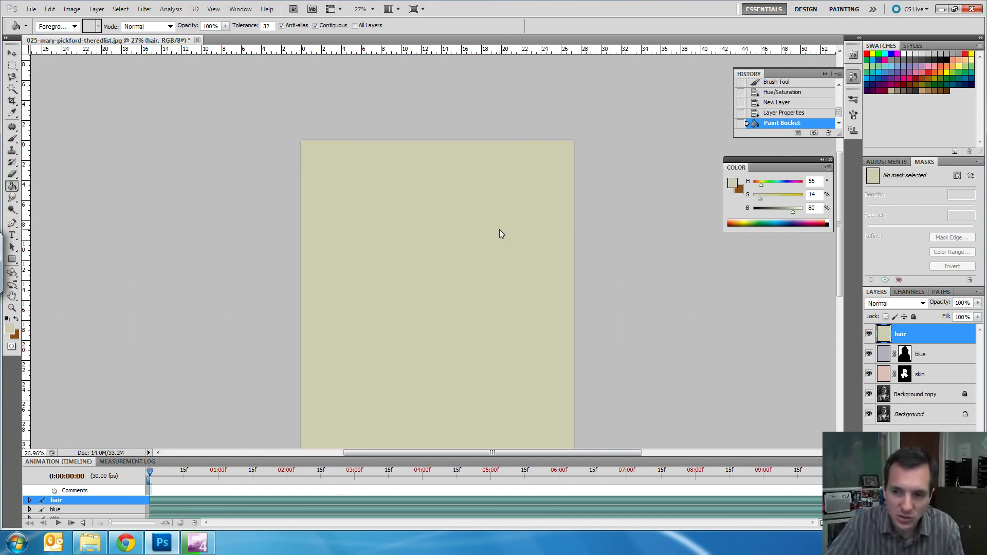
- Set the hair layer's blend mode to Color and add a layer mask
{"action": "left_click", "coordinate": [922, 304]}
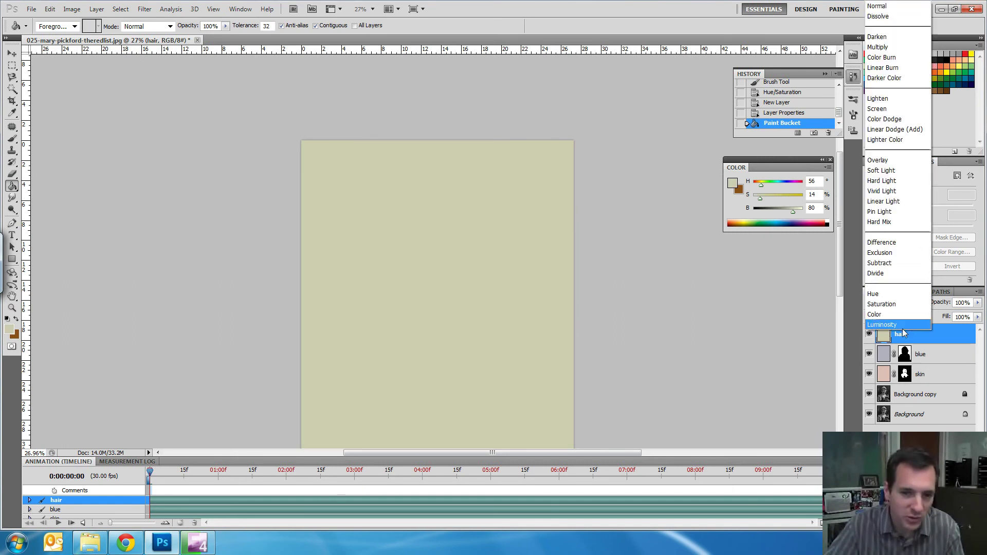
{"action": "left_click", "coordinate": [897, 316]}
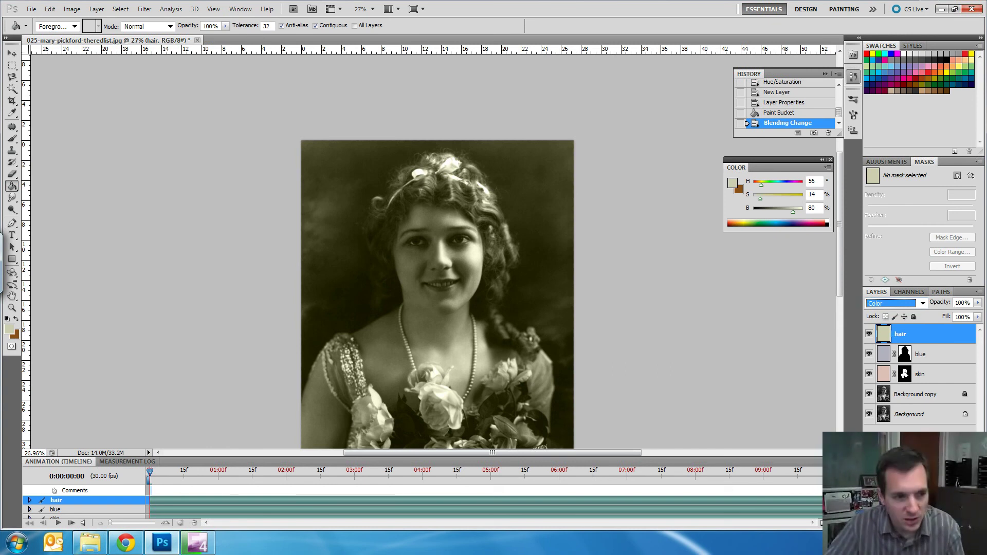
{"action": "left_click", "coordinate": [901, 524]}
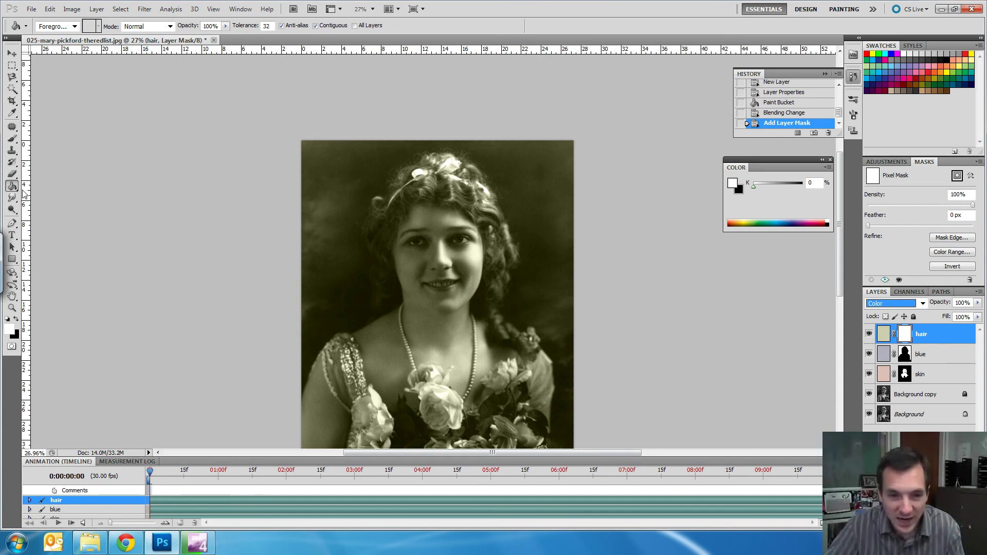
- Fill the hair mask black, then paint white over the right strand and top of the hair
{"action": "left_click", "coordinate": [17, 319]}
{"action": "left_click", "coordinate": [393, 256]}
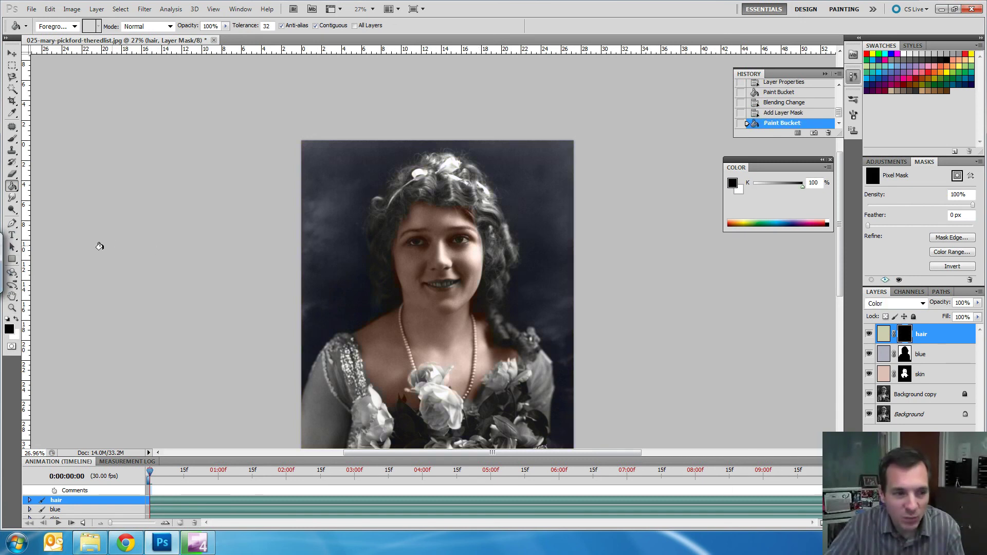
{"action": "left_click", "coordinate": [16, 320]}
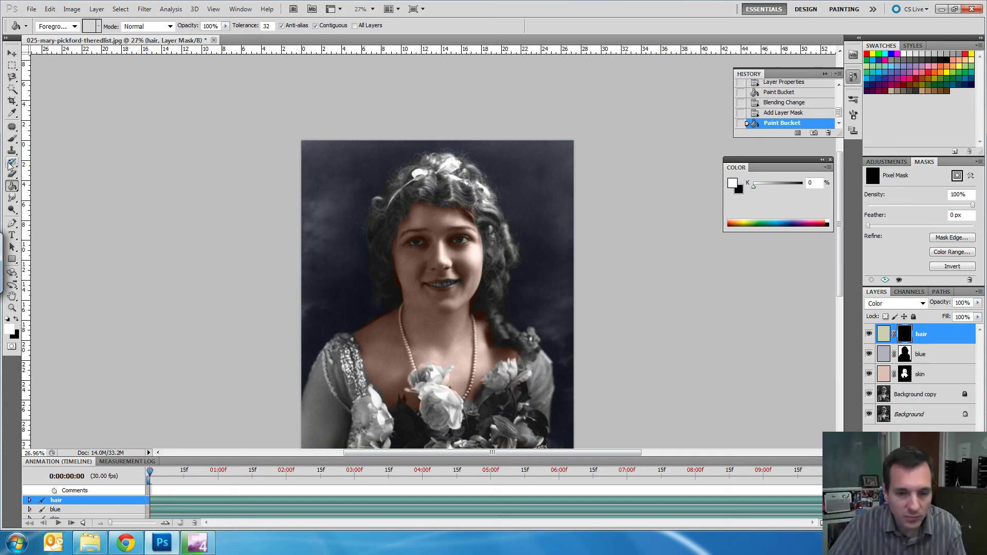
{"action": "left_click", "coordinate": [13, 139]}
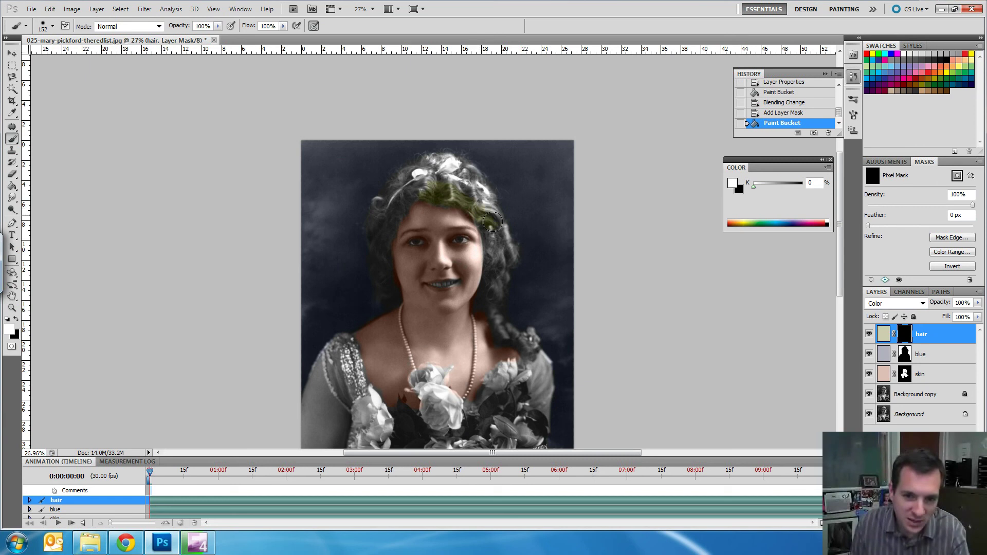
{"action": "mouse_move", "coordinate": [496, 262]}
{"action": "left_mouse_down"}
{"action": "mouse_move", "coordinate": [485, 297]}
{"action": "mouse_move", "coordinate": [493, 317]}
{"action": "mouse_move", "coordinate": [502, 334]}
{"action": "mouse_move", "coordinate": [529, 346]}
{"action": "mouse_move", "coordinate": [531, 334]}
{"action": "mouse_move", "coordinate": [510, 329]}
{"action": "mouse_move", "coordinate": [496, 293]}
{"action": "mouse_move", "coordinate": [510, 246]}
{"action": "mouse_move", "coordinate": [484, 200]}
{"action": "mouse_move", "coordinate": [512, 259]}
{"action": "left_mouse_up"}
{"action": "mouse_move", "coordinate": [478, 192]}
{"action": "left_mouse_down"}
{"action": "mouse_move", "coordinate": [416, 194]}
{"action": "mouse_move", "coordinate": [422, 184]}
{"action": "mouse_move", "coordinate": [392, 211]}
{"action": "mouse_move", "coordinate": [380, 274]}
{"action": "mouse_move", "coordinate": [389, 302]}
{"action": "mouse_move", "coordinate": [377, 206]}
{"action": "mouse_move", "coordinate": [382, 213]}
{"action": "mouse_move", "coordinate": [405, 178]}
{"action": "mouse_move", "coordinate": [440, 158]}
{"action": "mouse_move", "coordinate": [472, 171]}
{"action": "mouse_move", "coordinate": [484, 207]}
{"action": "mouse_move", "coordinate": [476, 207]}
{"action": "mouse_move", "coordinate": [489, 203]}
{"action": "mouse_move", "coordinate": [442, 184]}
{"action": "left_mouse_up"}
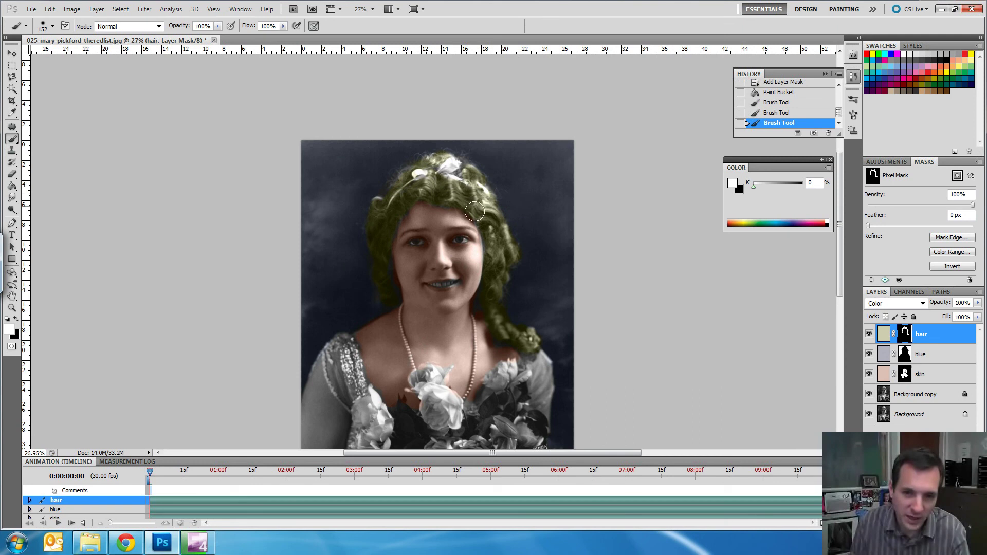
{"action": "mouse_move", "coordinate": [495, 236]}
{"action": "left_mouse_down"}
{"action": "mouse_move", "coordinate": [493, 257]}
{"action": "mouse_move", "coordinate": [505, 250]}
{"action": "mouse_move", "coordinate": [492, 286]}
{"action": "mouse_move", "coordinate": [479, 263]}
{"action": "left_mouse_up"}
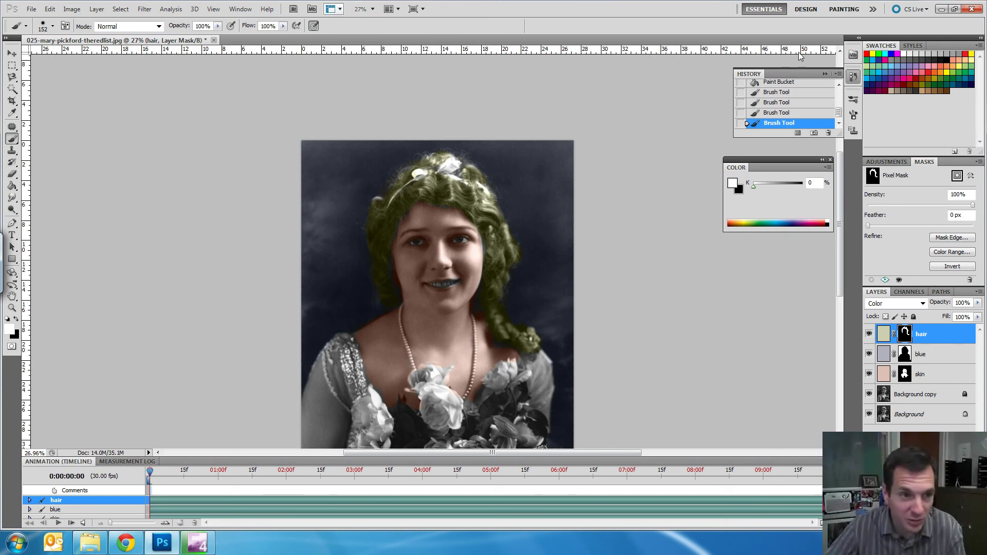
- Apply Hue/Saturation to the hair layer's colour fill: Hue -35, lower saturation, turning it brown
{"action": "left_click", "coordinate": [96, 9]}
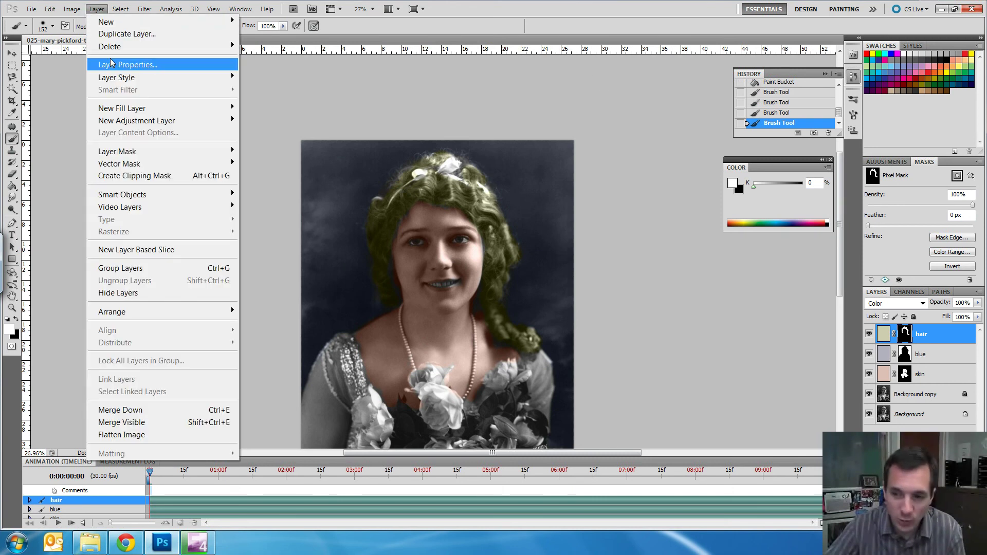
{"action": "left_click", "coordinate": [885, 332]}
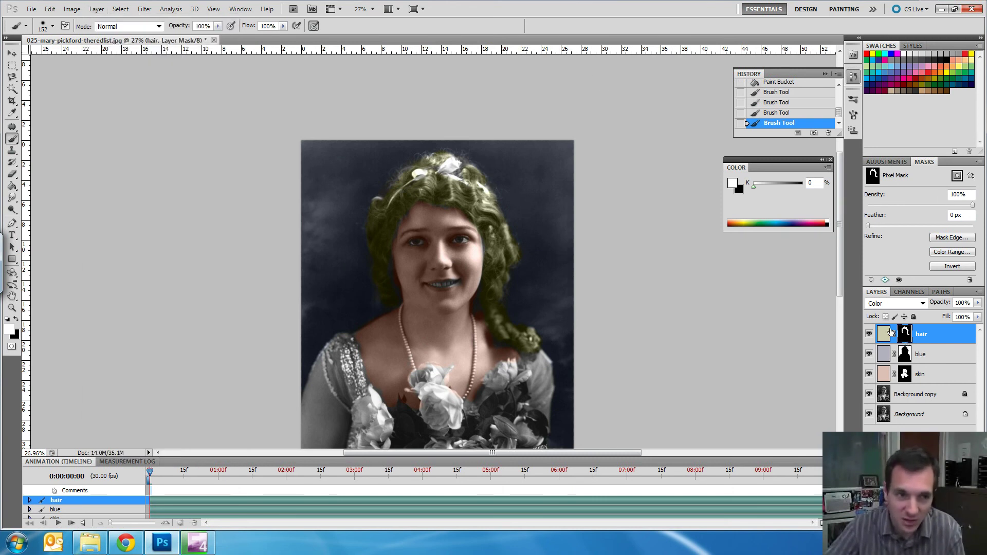
{"action": "left_click", "coordinate": [885, 333]}
{"action": "left_click", "coordinate": [71, 9]}
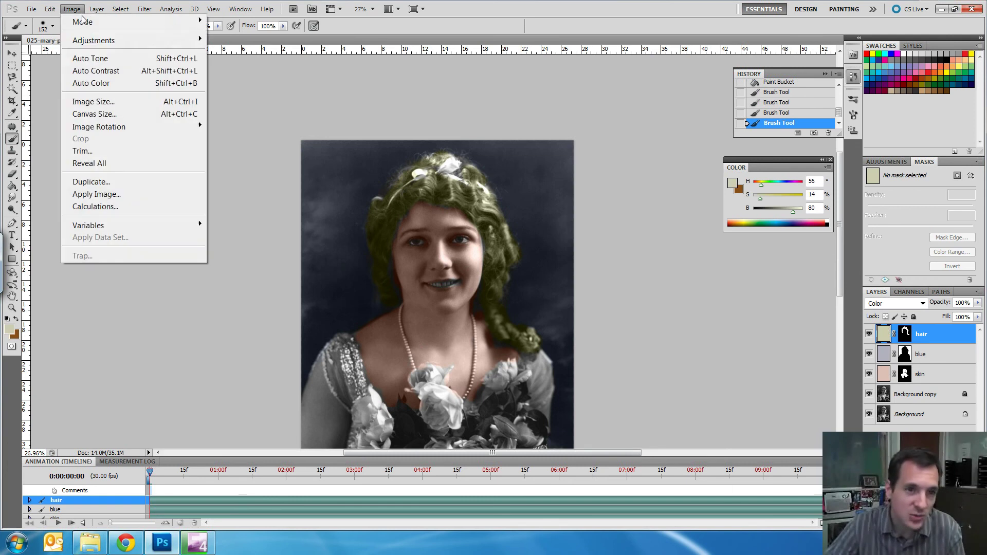
{"action": "mouse_move", "coordinate": [94, 40]}
{"action": "left_click", "coordinate": [266, 106]}
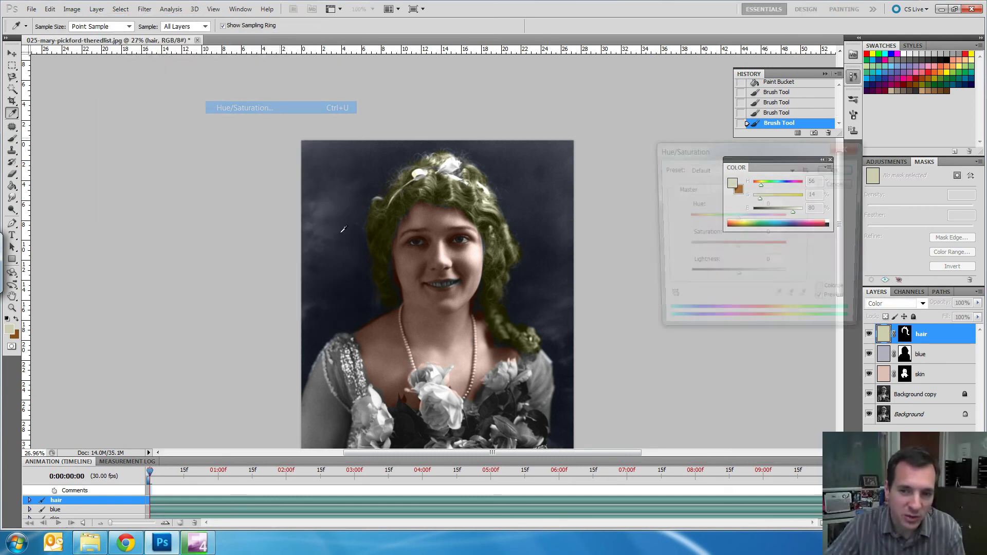
{"action": "left_click_drag", "start_coordinate": [740, 219], "coordinate": [719, 207]}
{"action": "mouse_move", "coordinate": [736, 248]}
{"action": "left_mouse_down"}
{"action": "mouse_move", "coordinate": [723, 250]}
{"action": "mouse_move", "coordinate": [736, 248]}
{"action": "left_mouse_up"}
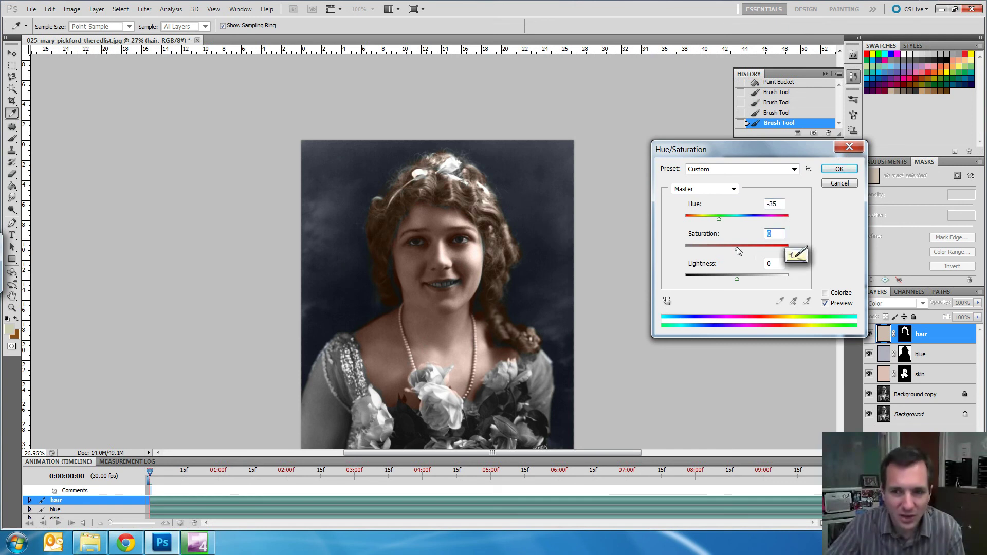
{"action": "left_click", "coordinate": [832, 168]}
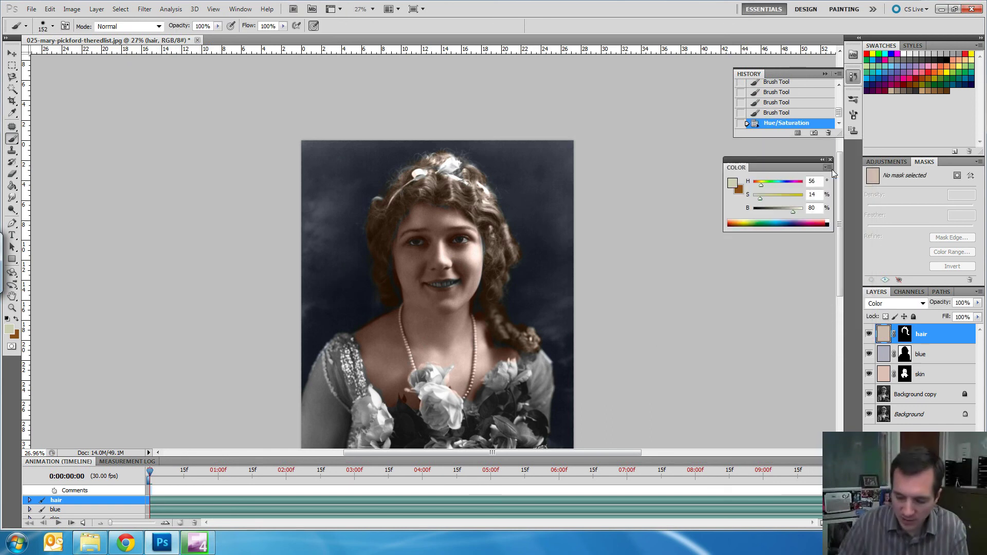